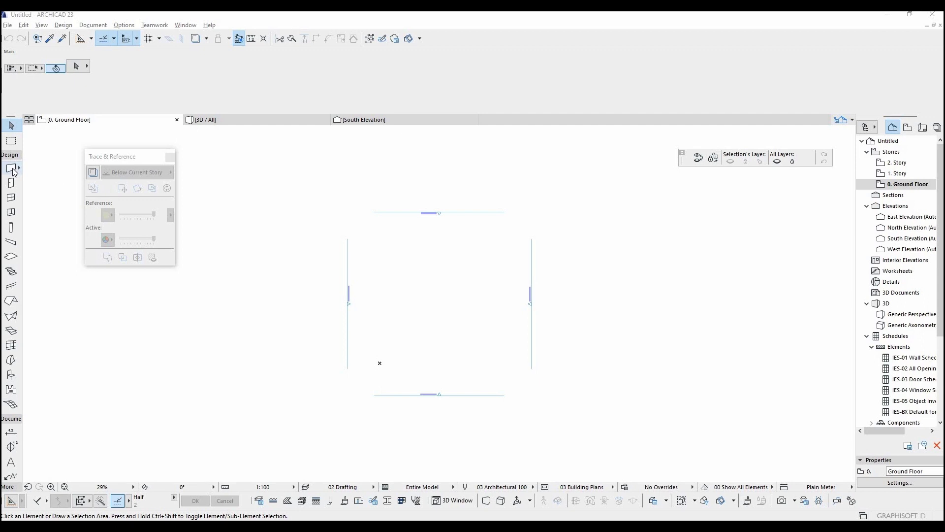
# Step: Activate the Wall tool and review its bottom and top offset options and its default settings dialog
pyautogui.click(12, 169)
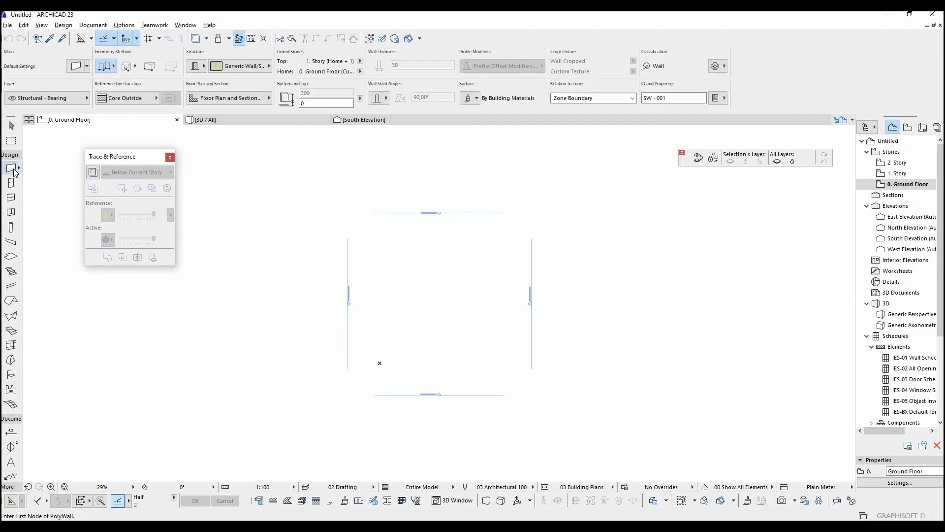
pyautogui.scroll(4, 396, 280)
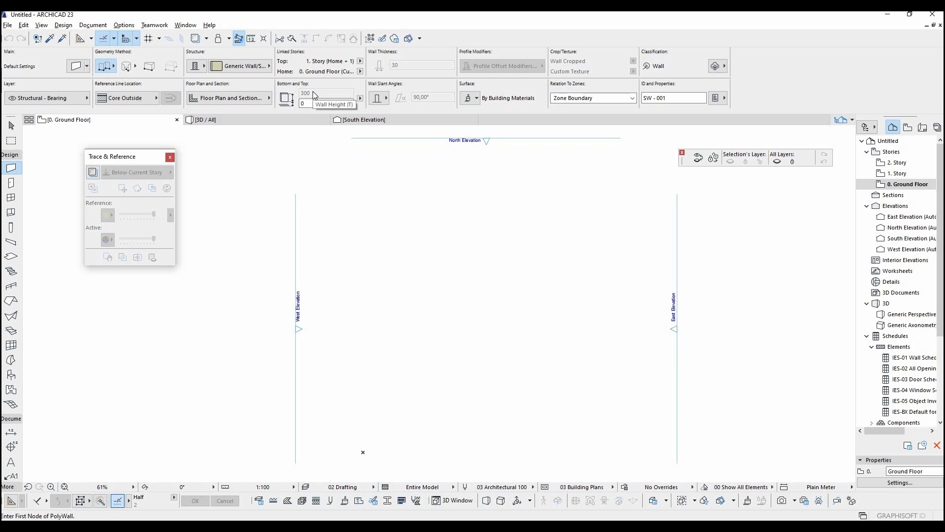
pyautogui.click(360, 98)
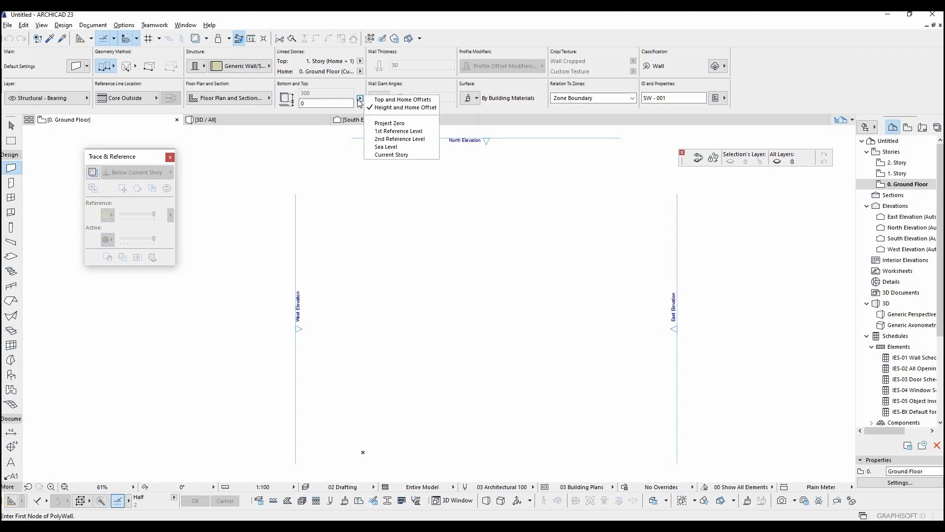
pyautogui.click(360, 100)
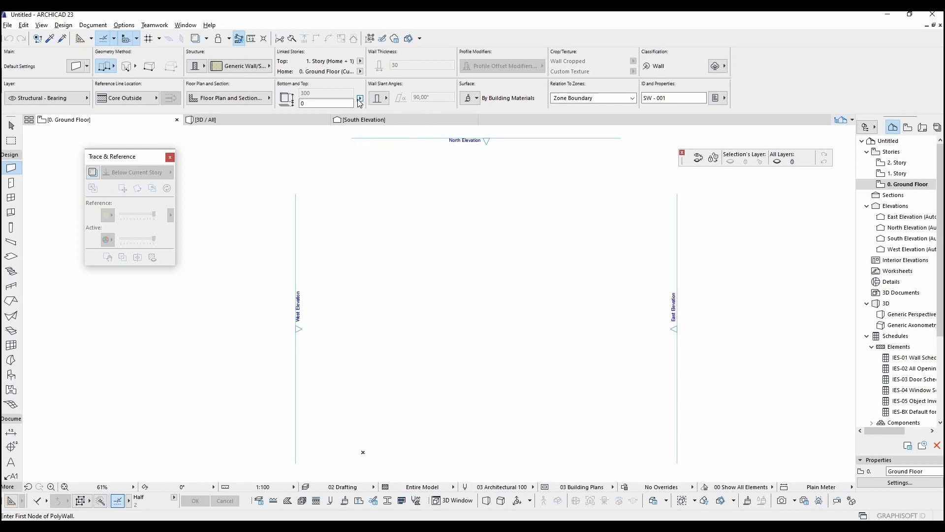
pyautogui.click(75, 66)
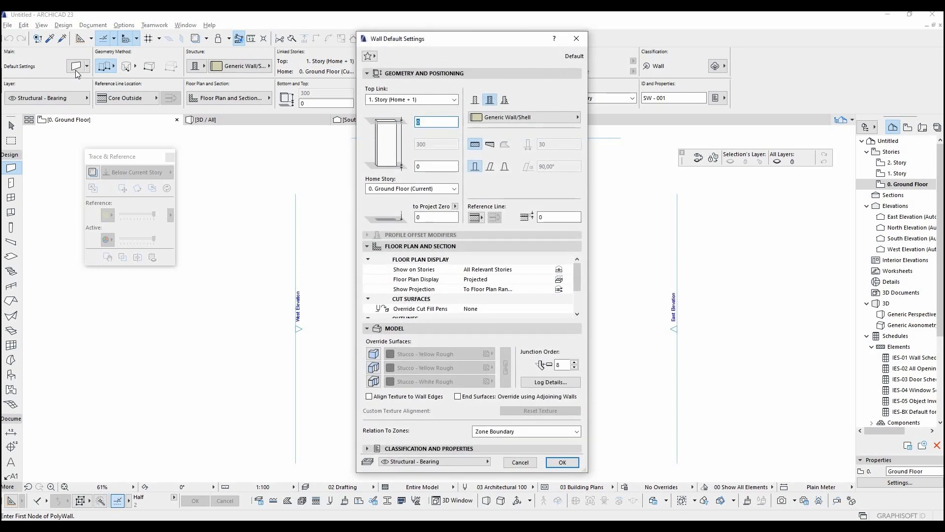
pyautogui.click(576, 39)
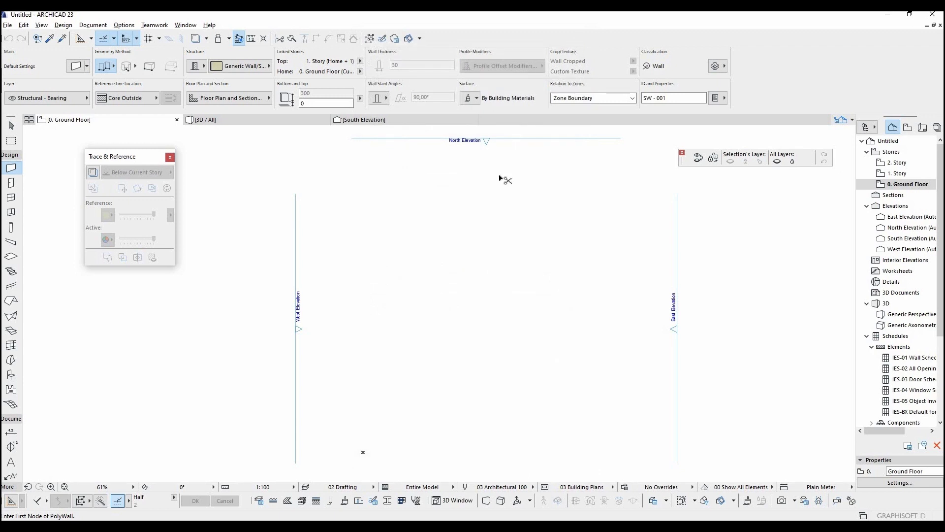
# Step: In the wall default settings, set the top link to Not Linked and the wall height to 300
pyautogui.hotkey('ctrl', 't')
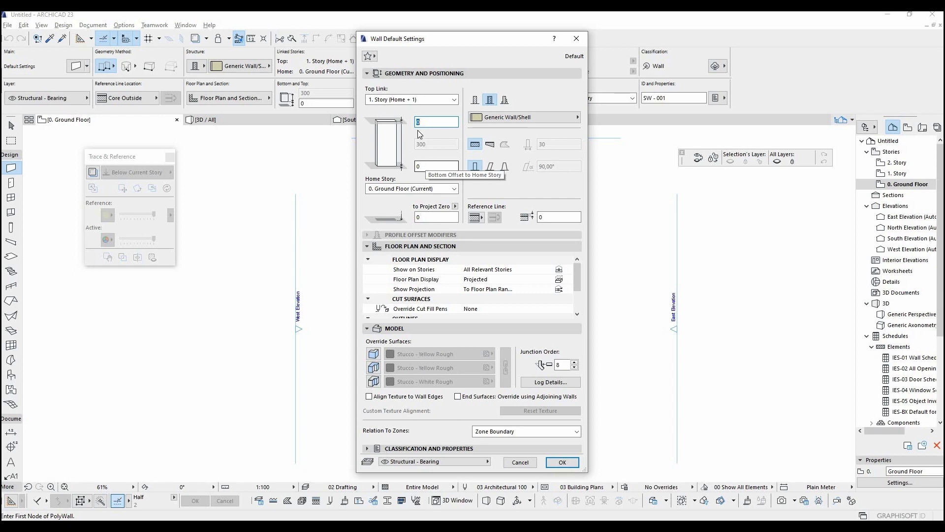
pyautogui.click(408, 100)
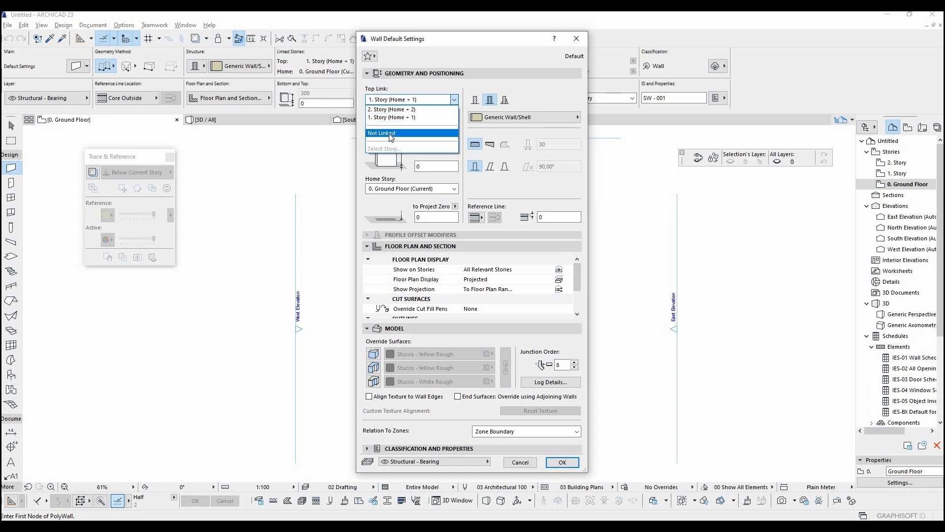
pyautogui.click(391, 137)
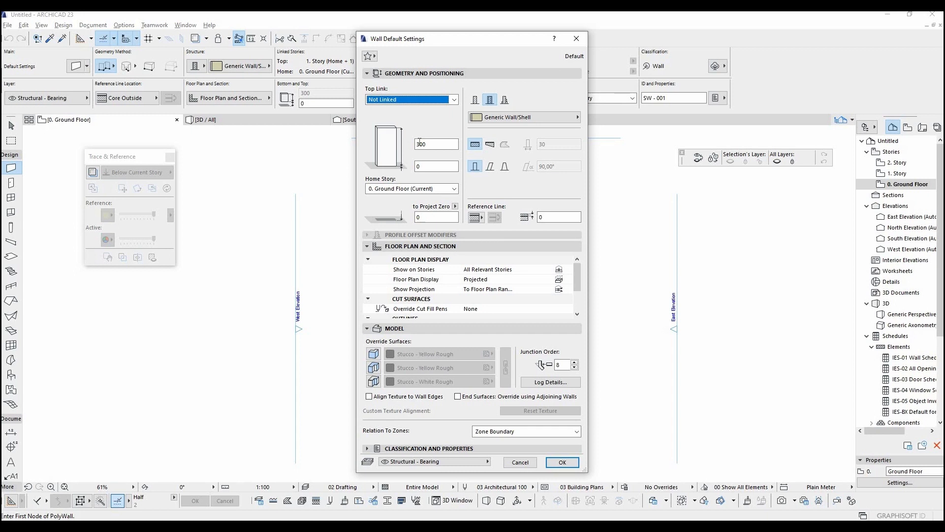
pyautogui.doubleClick(442, 143)
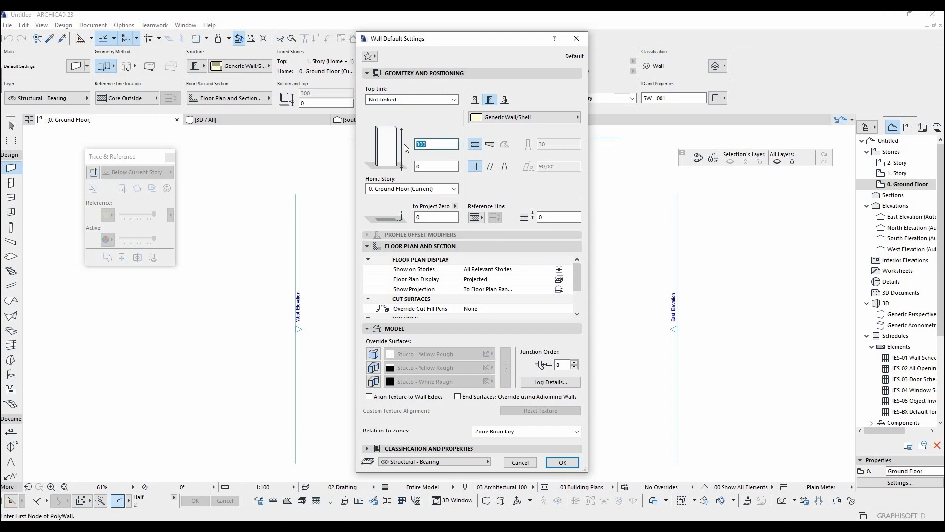
pyautogui.write('100')
pyautogui.doubleClick(442, 145)
pyautogui.write('300')
# Step: Switch the wall structure to Basic with the Brick building material and set the wall thickness to 20
pyautogui.click(488, 121)
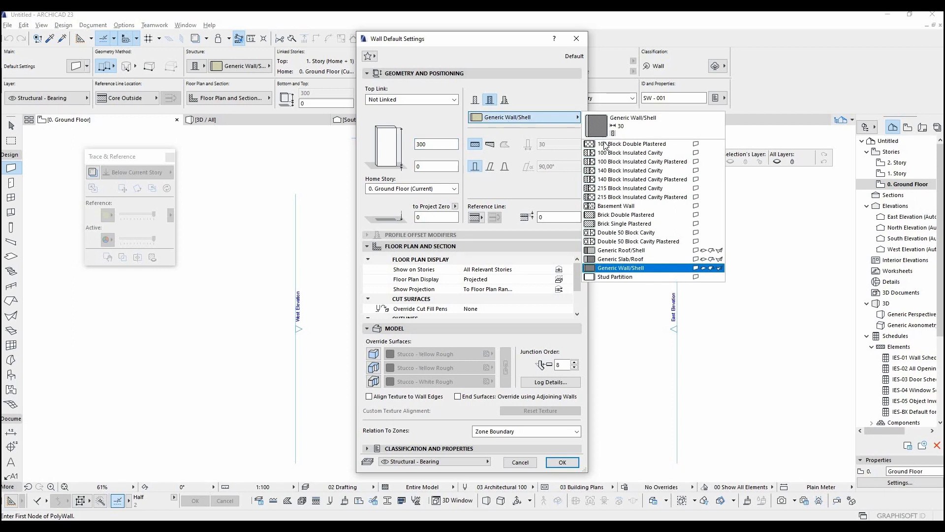
pyautogui.click(493, 105)
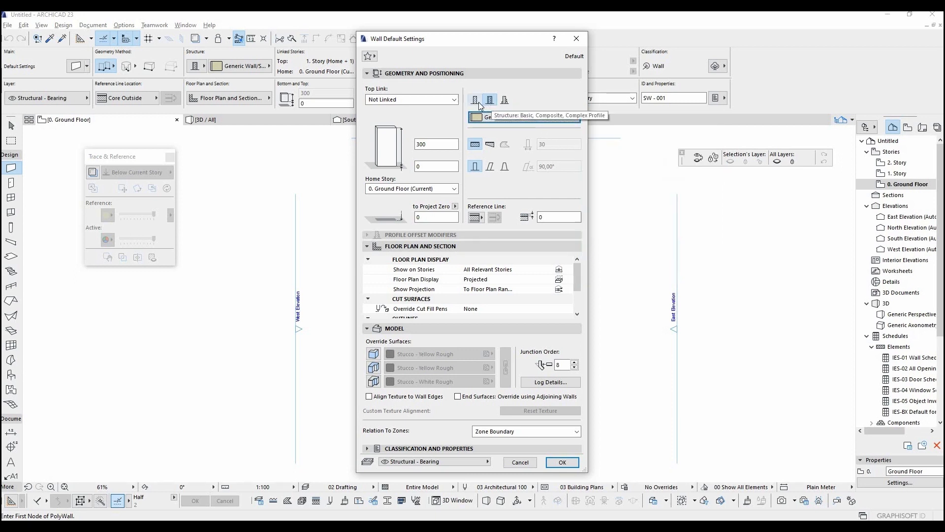
pyautogui.click(476, 101)
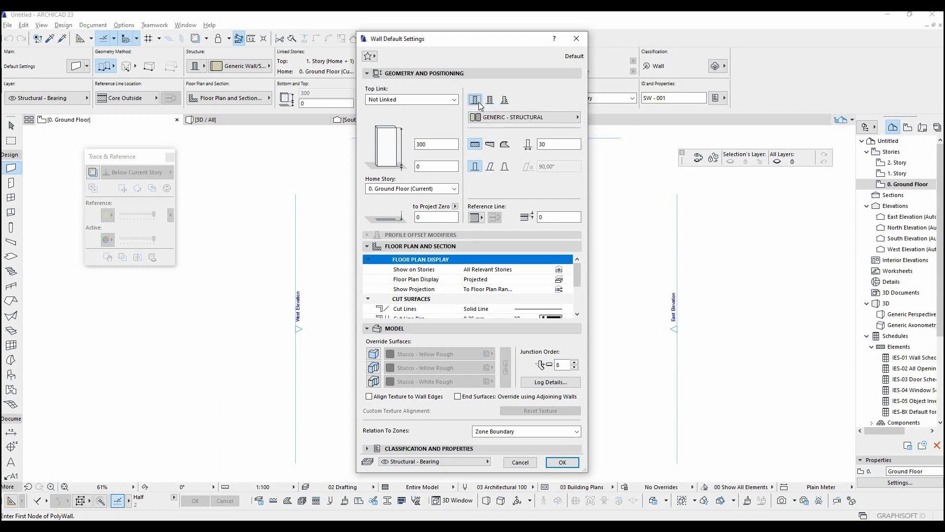
pyautogui.click(507, 119)
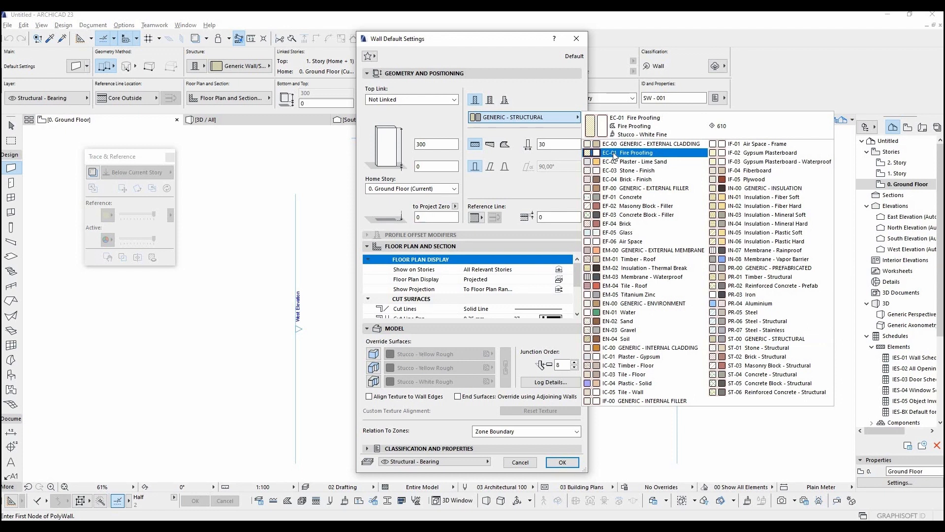
pyautogui.click(627, 224)
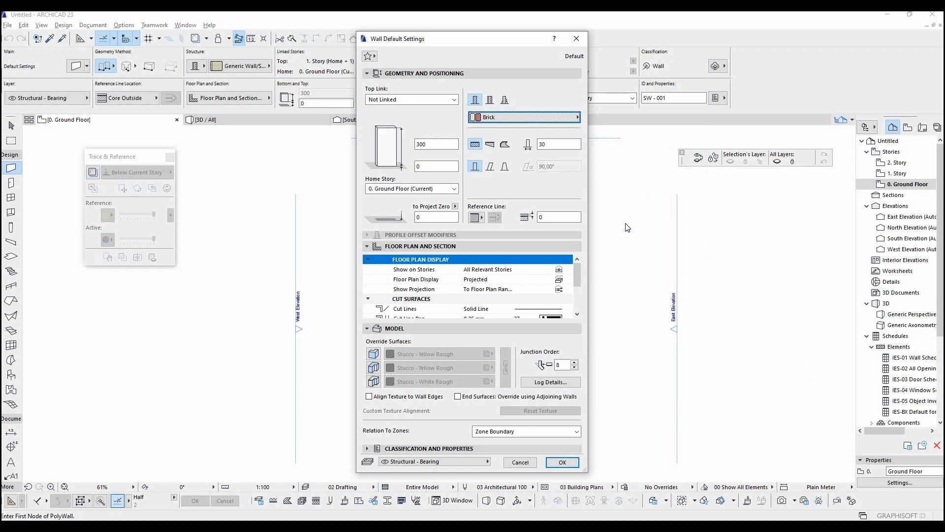
pyautogui.doubleClick(551, 147)
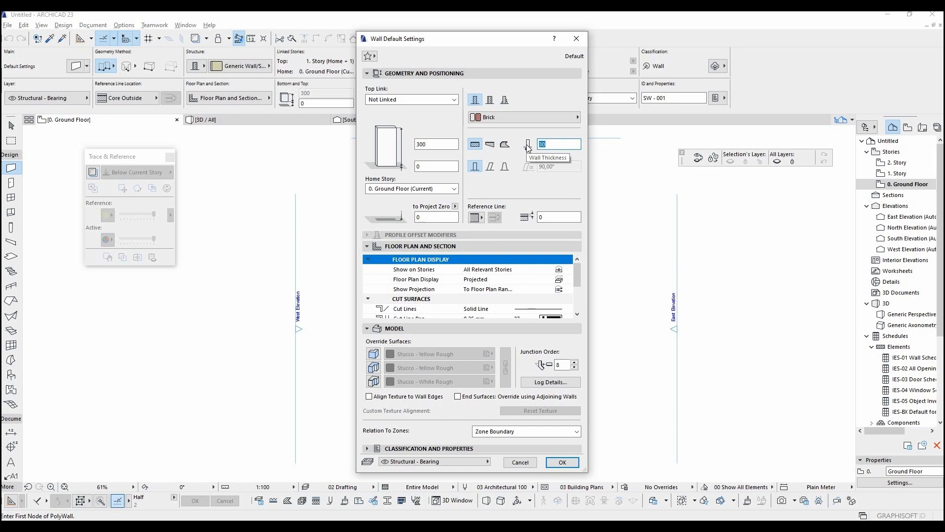
pyautogui.write('20')
# Step: Try the Complex Profile structure, view its available profiles and return the wall to the Basic structure
pyautogui.click(505, 101)
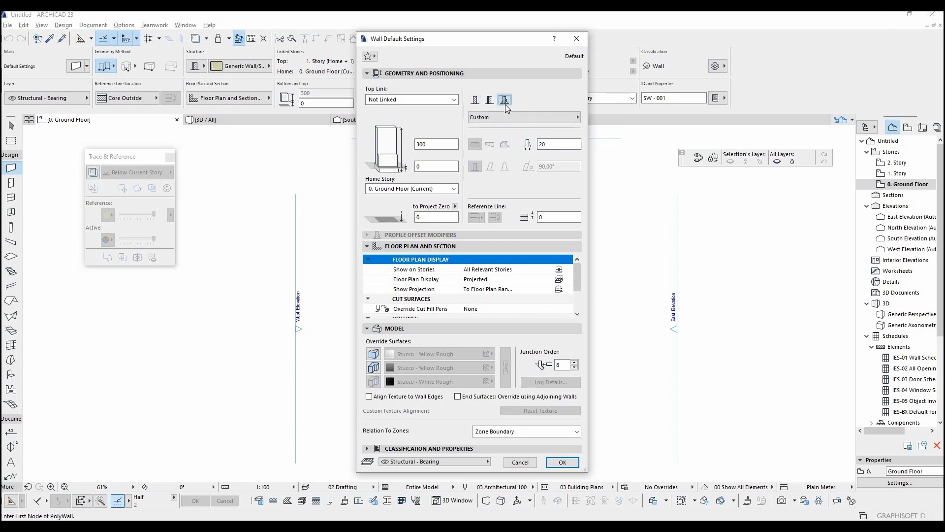
pyautogui.click(517, 119)
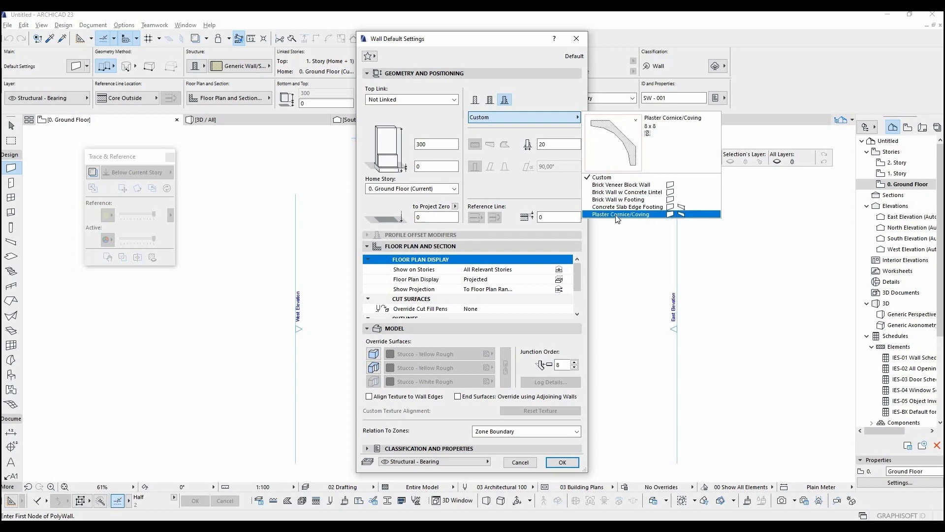
pyautogui.click(527, 104)
pyautogui.click(476, 101)
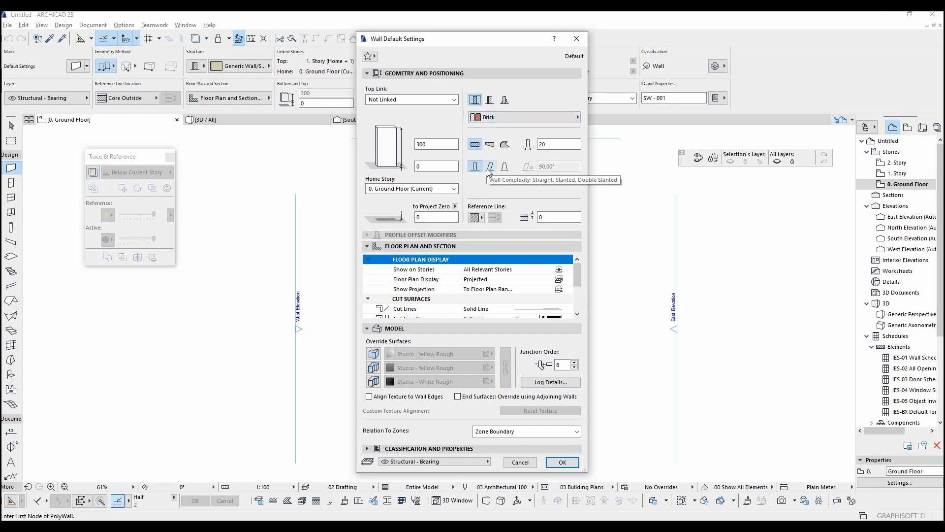
# Step: Try the Slanted and Double Slanted wall complexities and return the wall to Straight
pyautogui.click(489, 168)
pyautogui.moveTo(566, 167); pyautogui.dragTo(517, 166)
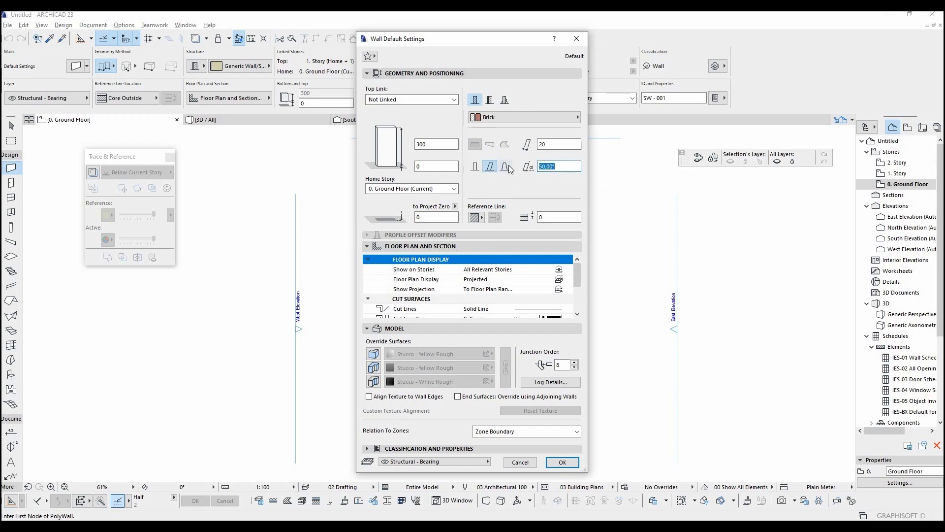
pyautogui.click(507, 167)
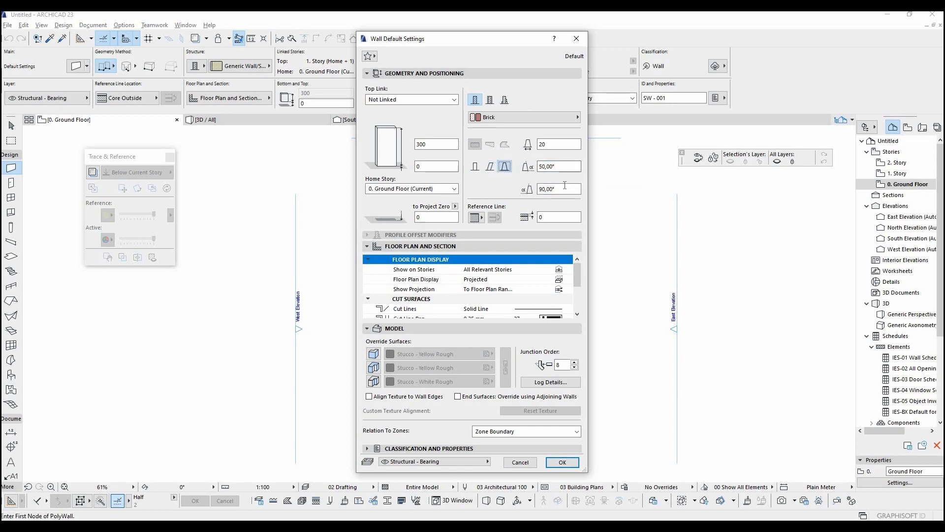
pyautogui.click(476, 167)
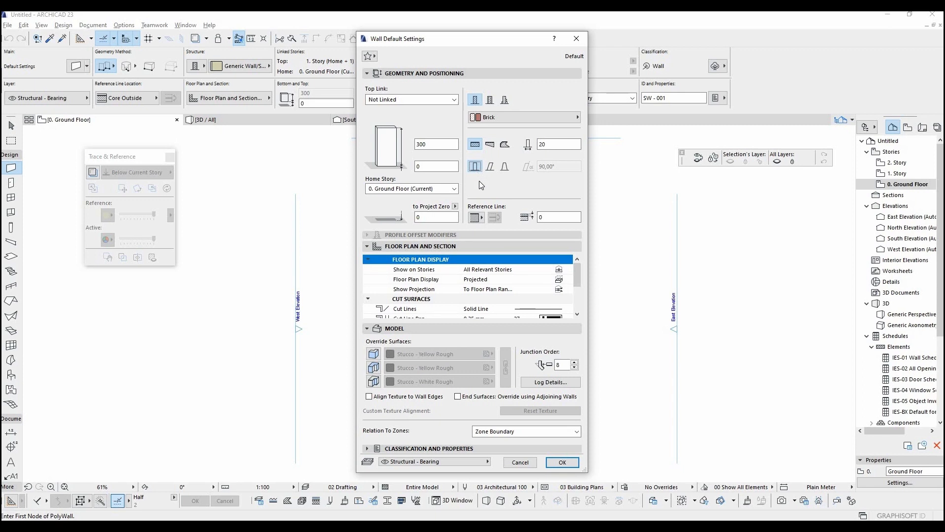
# Step: Look at the wall's reference line location options and its reference line offset
pyautogui.click(477, 218)
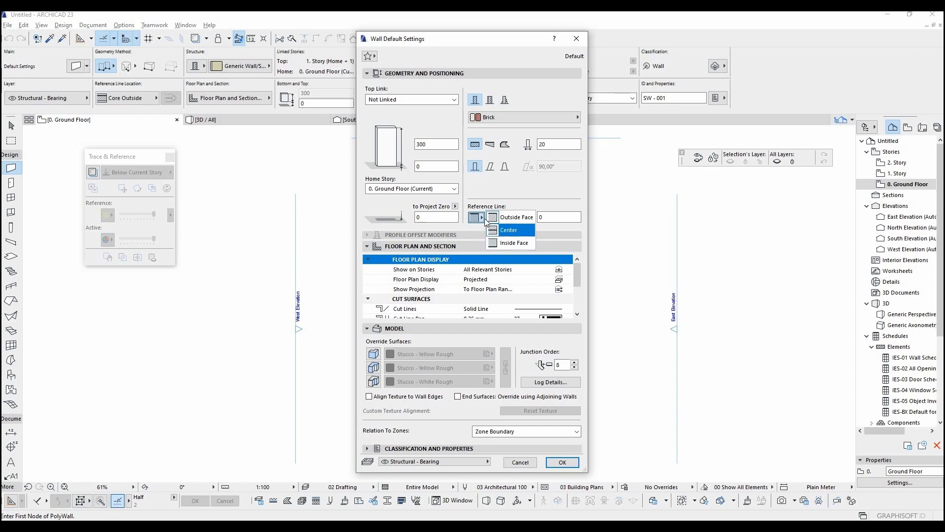
pyautogui.click(480, 219)
pyautogui.press('Tab')
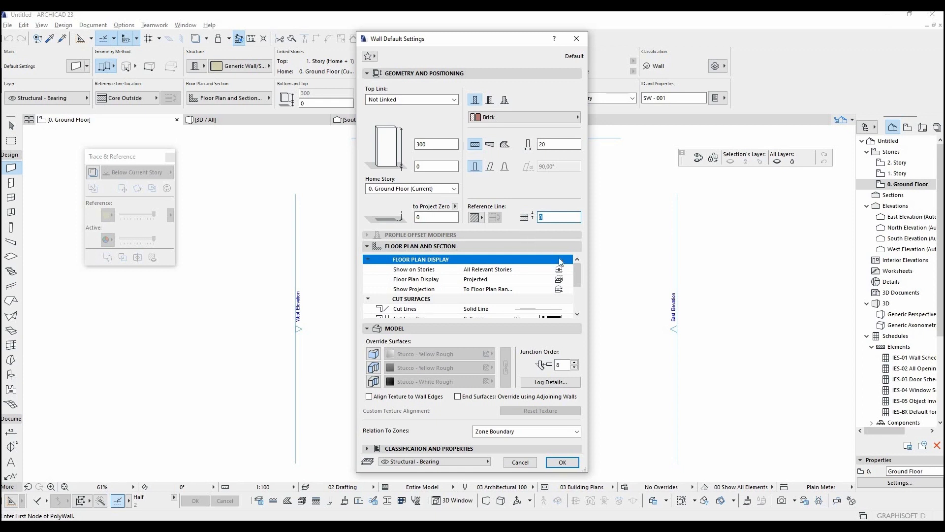
# Step: Examine the wall's Show on Stories, Floor Plan Display and Show Projection options
pyautogui.moveTo(577, 272)
pyautogui.mouseDown()
pyautogui.moveTo(578, 306)
pyautogui.moveTo(584, 265)
pyautogui.mouseUp()
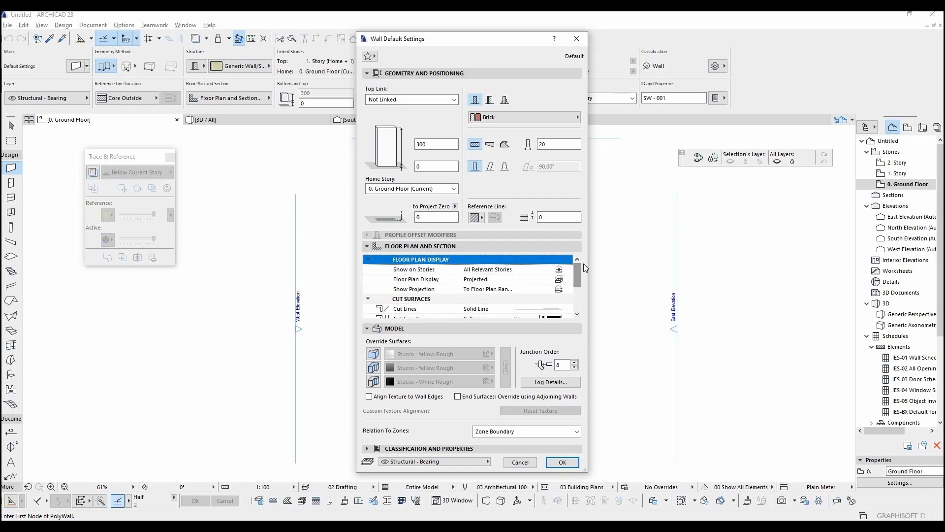
pyautogui.click(560, 271)
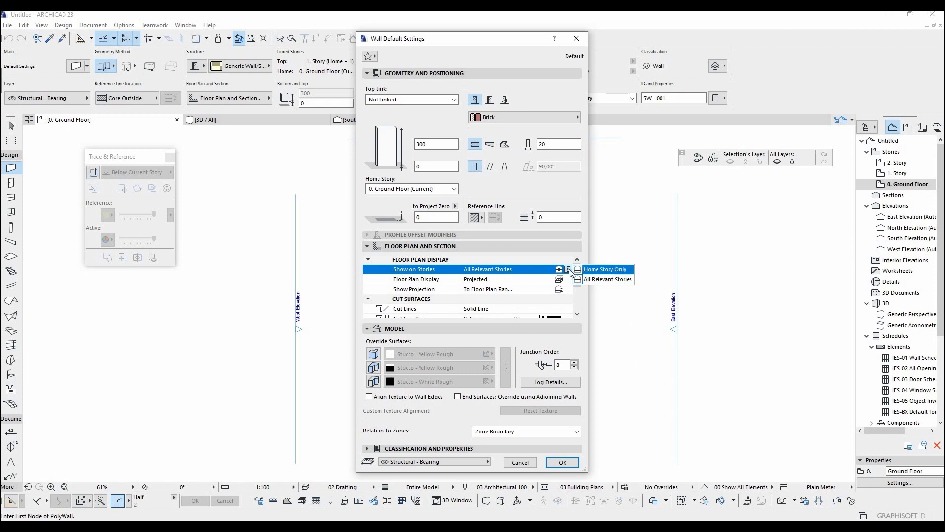
pyautogui.click(569, 271)
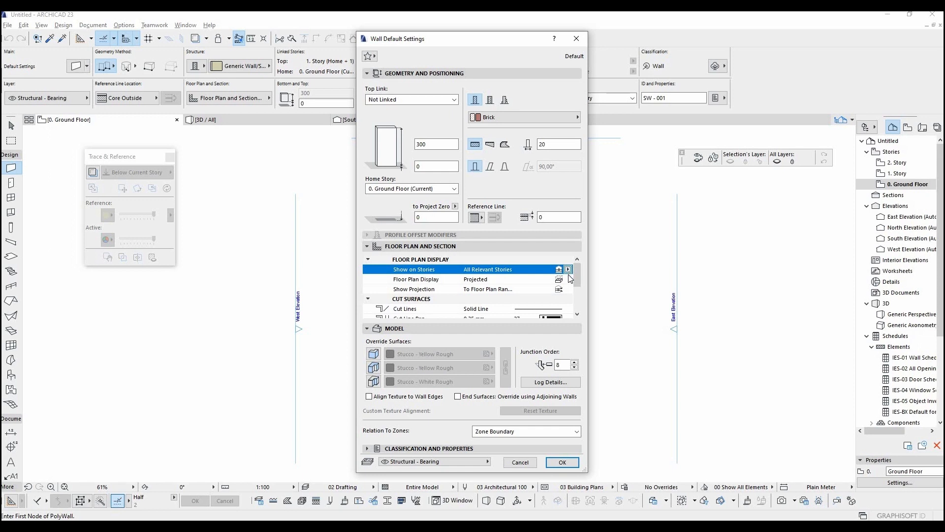
pyautogui.click(569, 280)
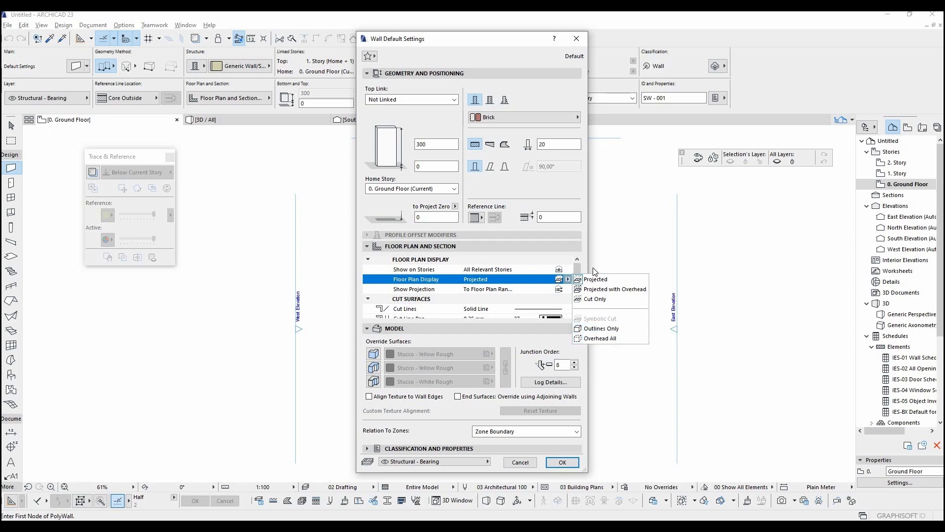
pyautogui.click(584, 258)
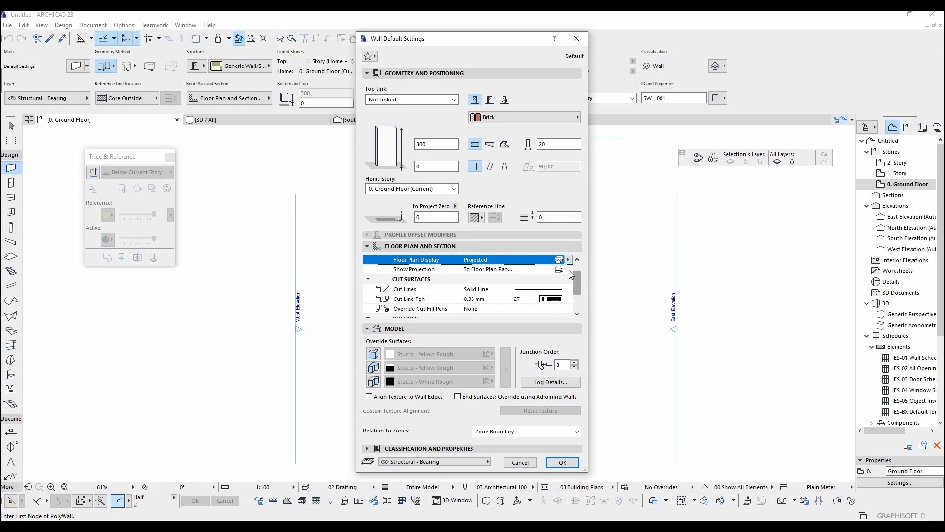
pyautogui.click(569, 270)
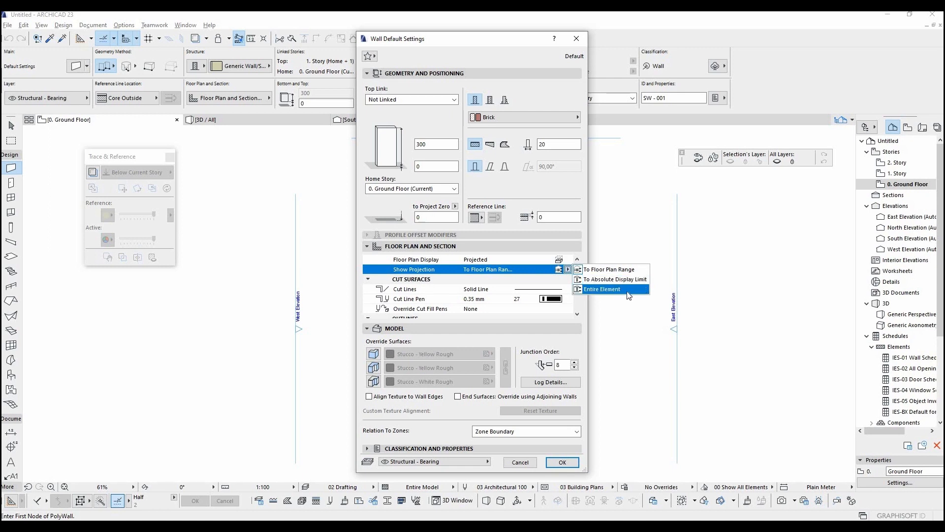
pyautogui.click(568, 270)
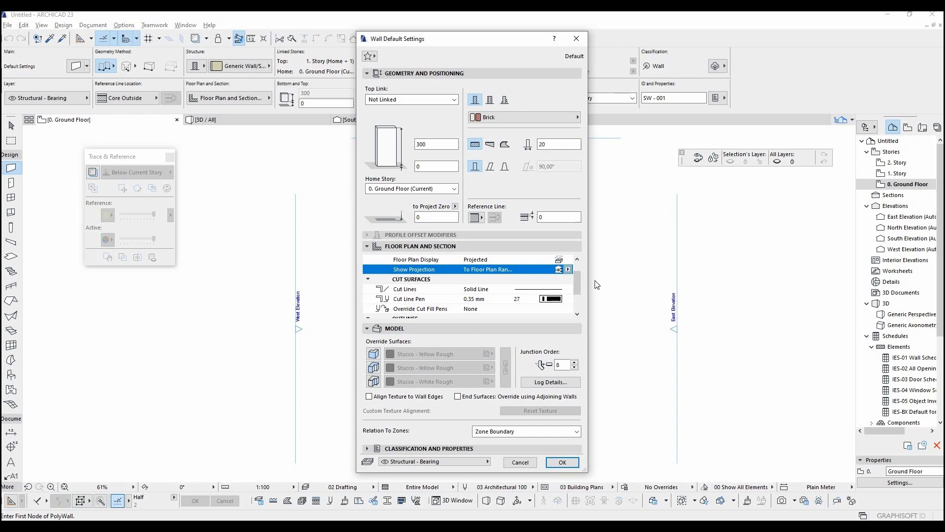
# Step: Look through the line types for the wall's Cut Lines, the Cut Line Pen colours and the available building materials
pyautogui.moveTo(579, 281); pyautogui.dragTo(580, 285)
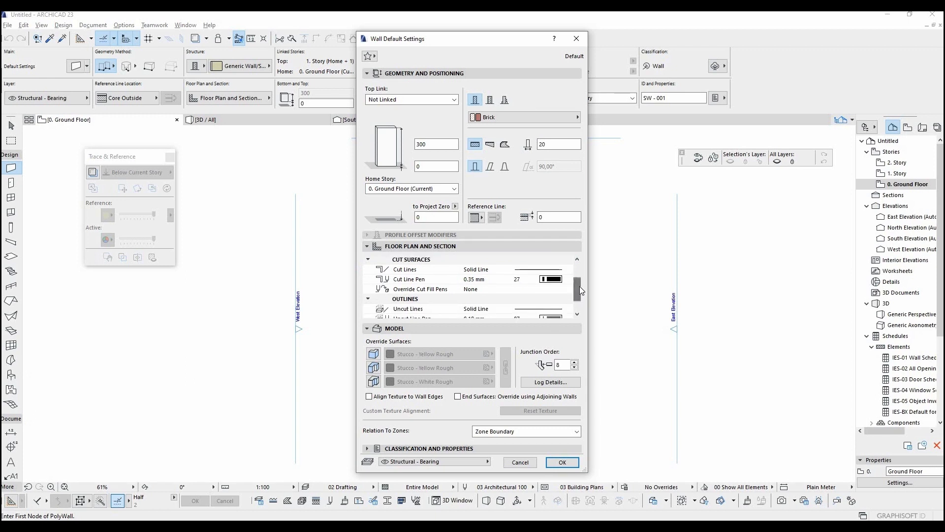
pyautogui.click(565, 269)
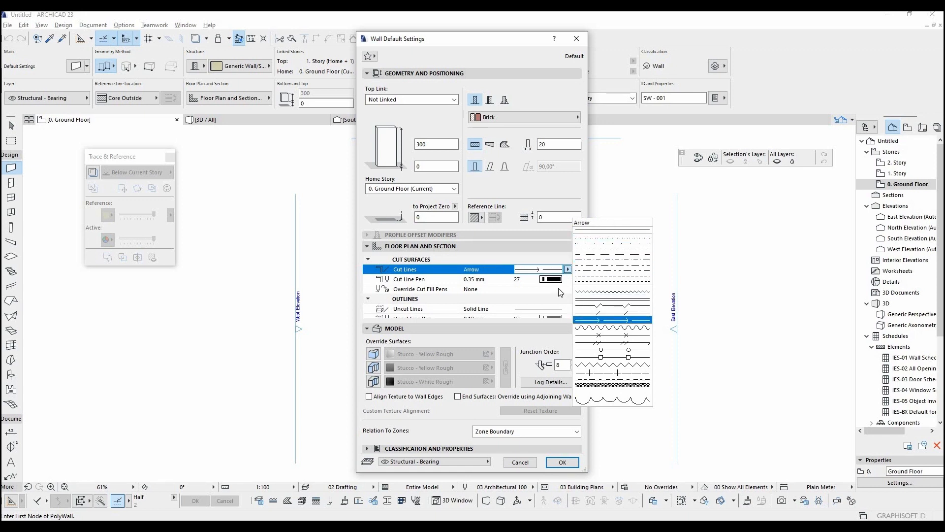
pyautogui.click(509, 283)
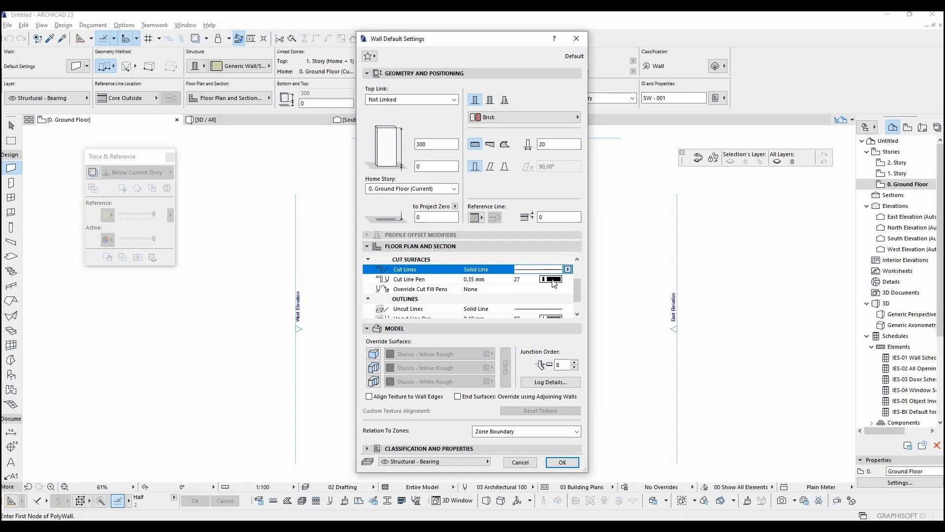
pyautogui.click(554, 279)
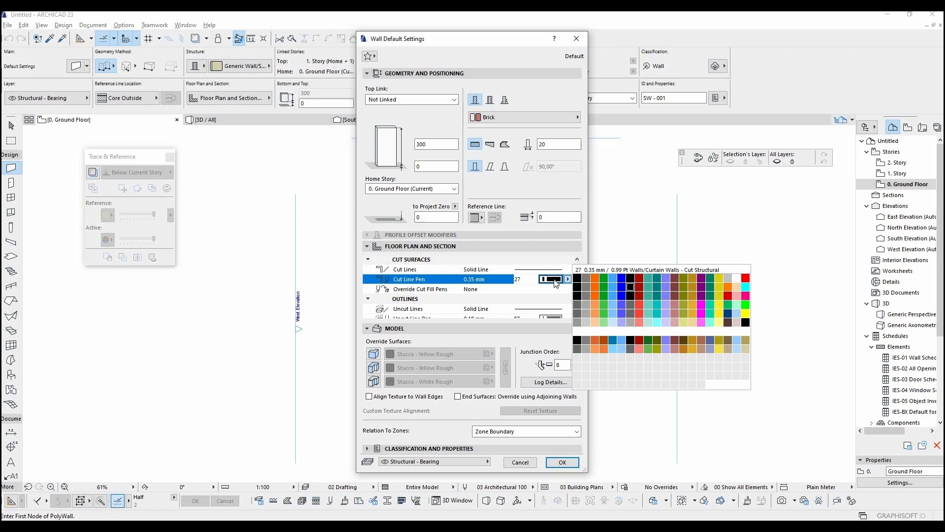
pyautogui.click(555, 281)
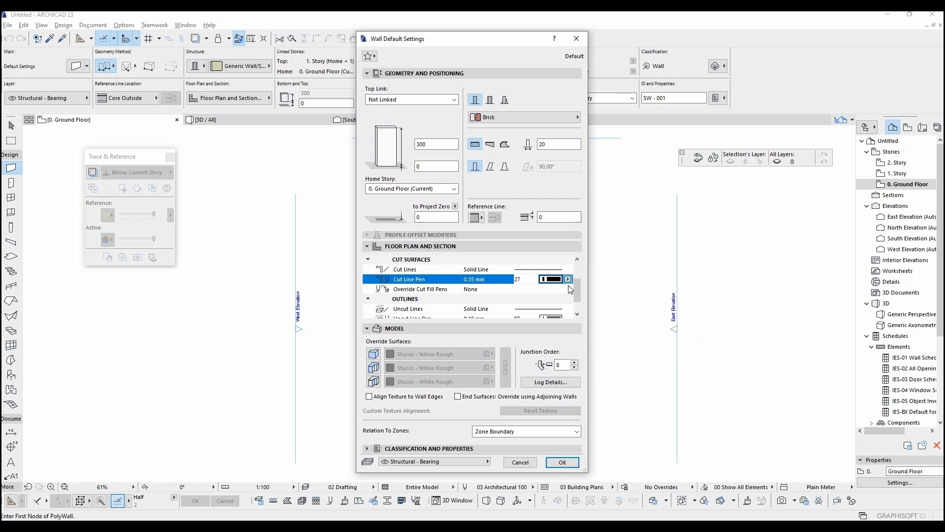
pyautogui.moveTo(577, 289); pyautogui.dragTo(581, 304)
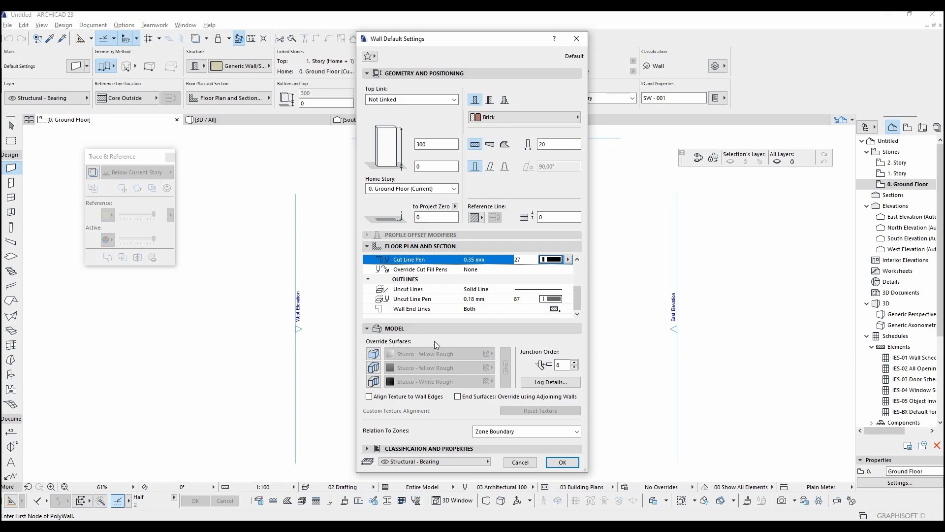
pyautogui.click(492, 117)
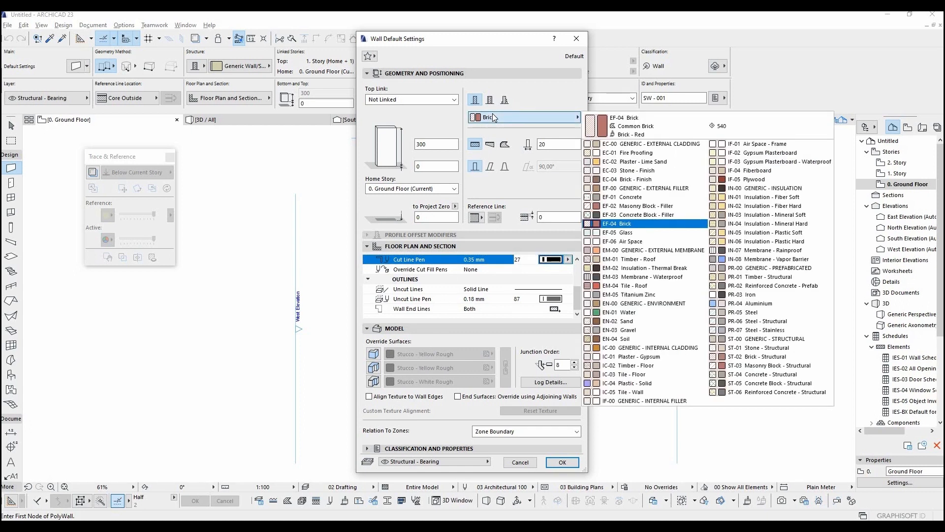
pyautogui.click(492, 116)
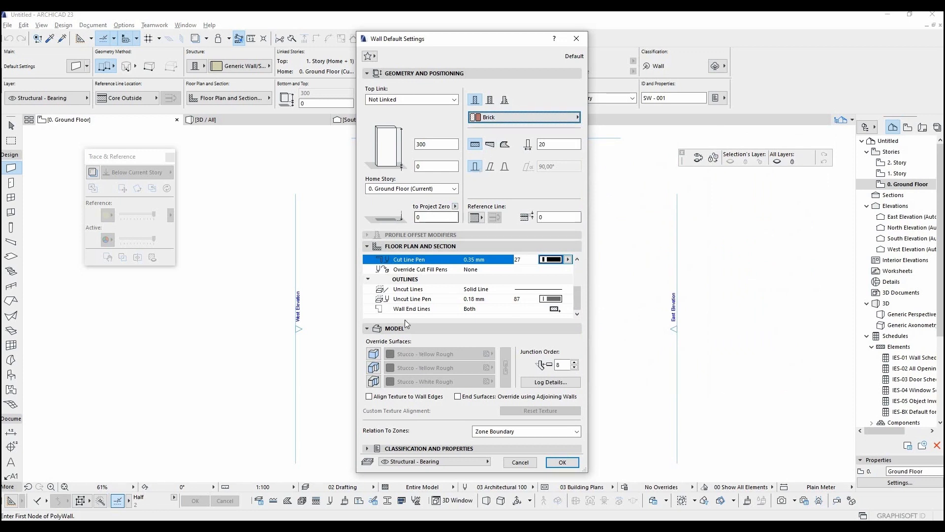
# Step: Enable all three wall surface overrides, two with Stucco - Yellow Rough and one with Stucco - White Rough, and try the link between surfaces
pyautogui.click(377, 356)
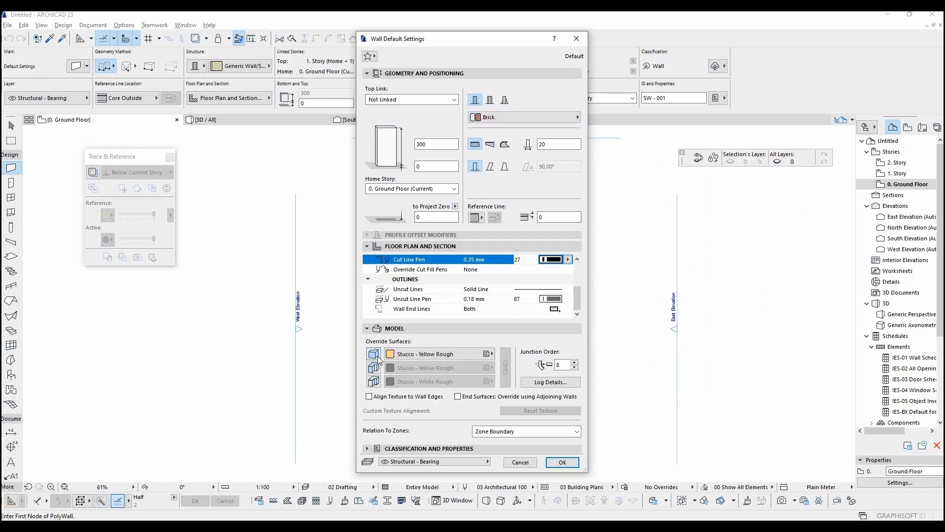
pyautogui.click(375, 367)
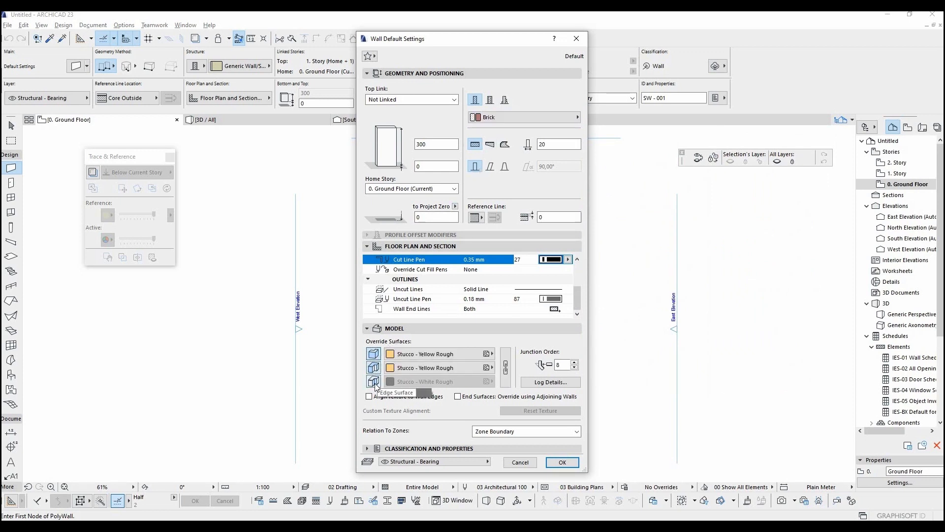
pyautogui.click(374, 382)
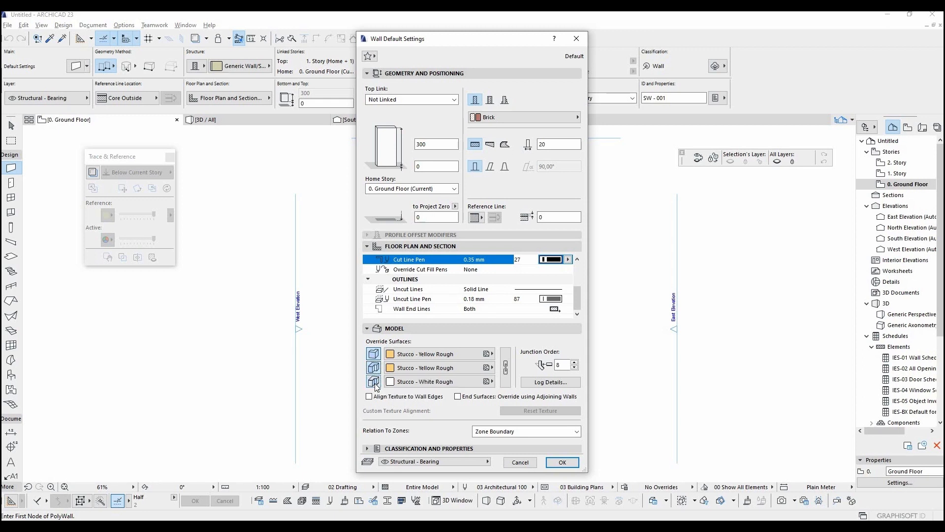
pyautogui.click(506, 367)
pyautogui.click(506, 366)
pyautogui.click(507, 366)
# Step: Try the Use Log Wall option in the wall's log details and switch it off again
pyautogui.click(562, 383)
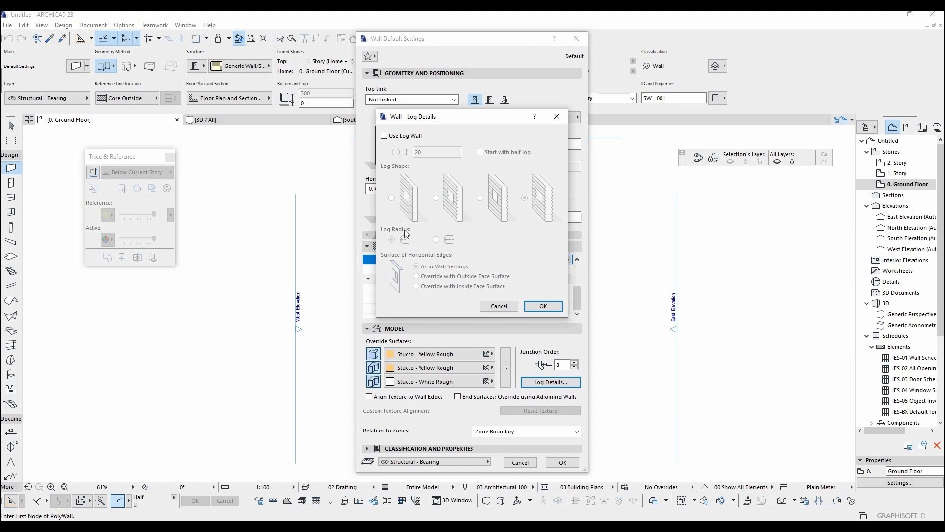
pyautogui.click(385, 136)
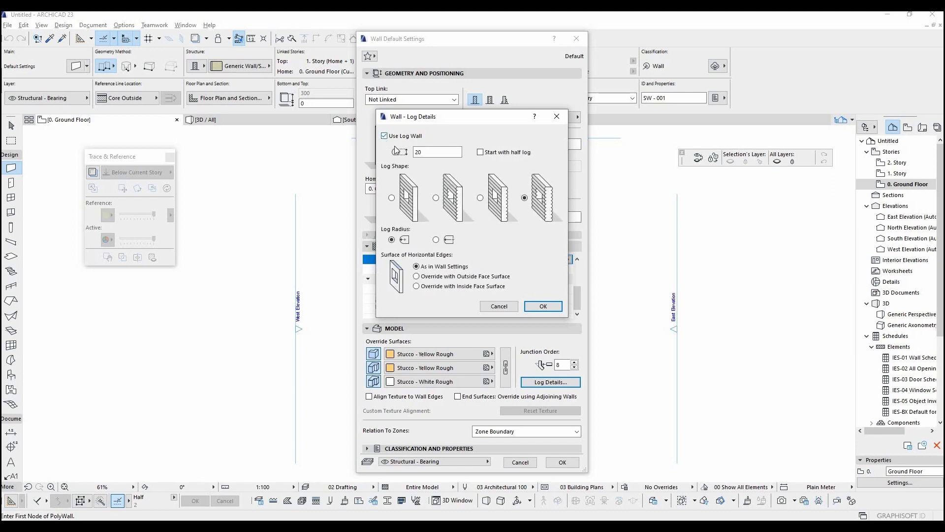
pyautogui.press('Tab')
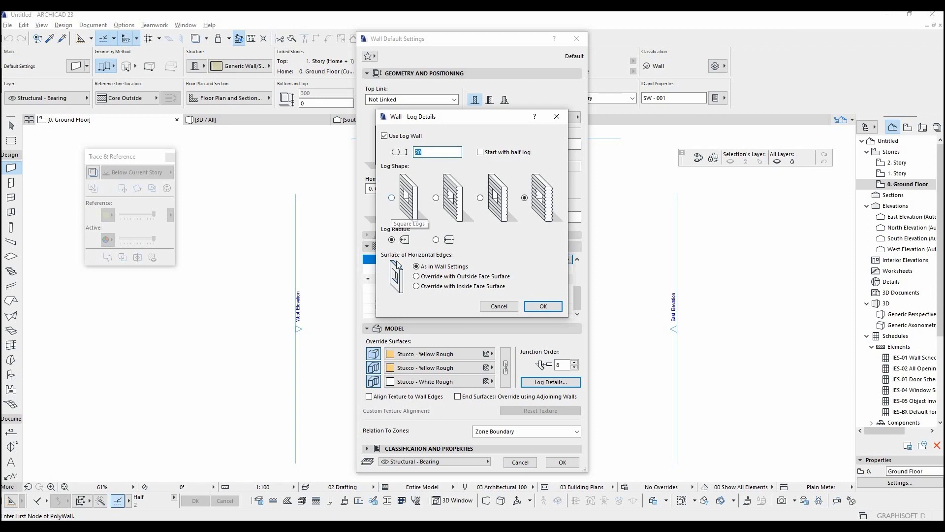
pyautogui.click(385, 137)
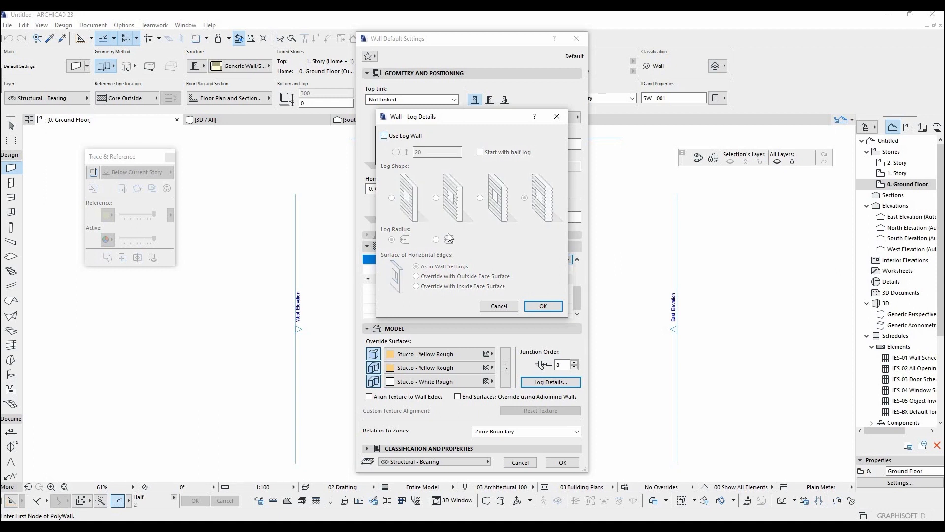
pyautogui.click(537, 306)
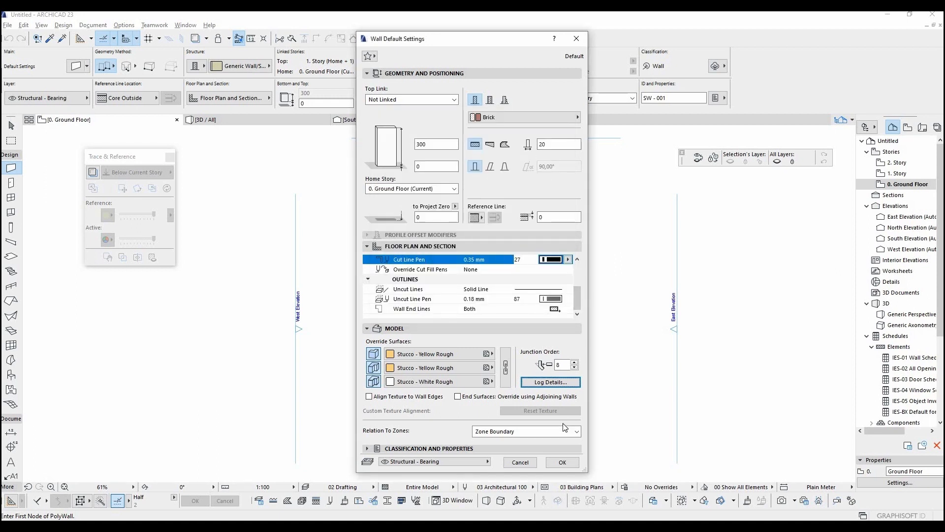
# Step: Accept the wall default settings and draw a horizontal wall plus a separate vertical wall to its lower right on the ground floor
pyautogui.click(563, 462)
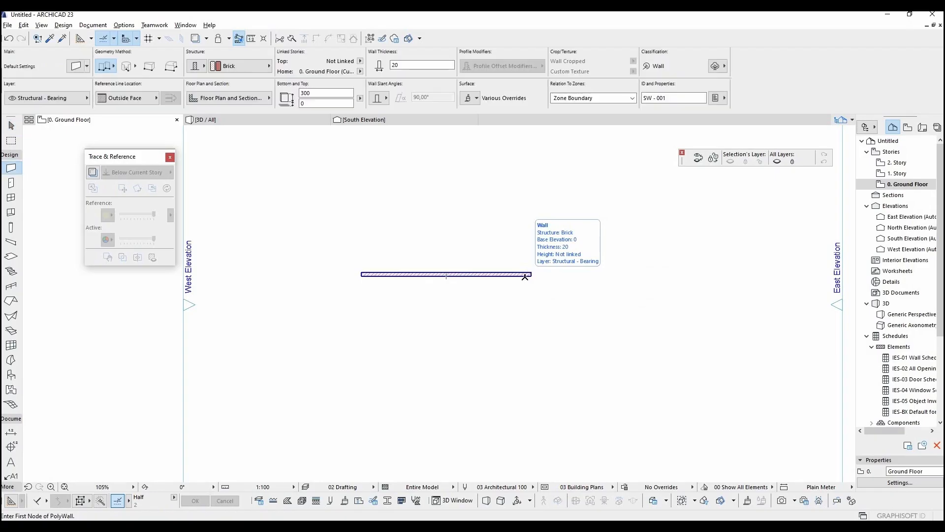
pyautogui.click(529, 274)
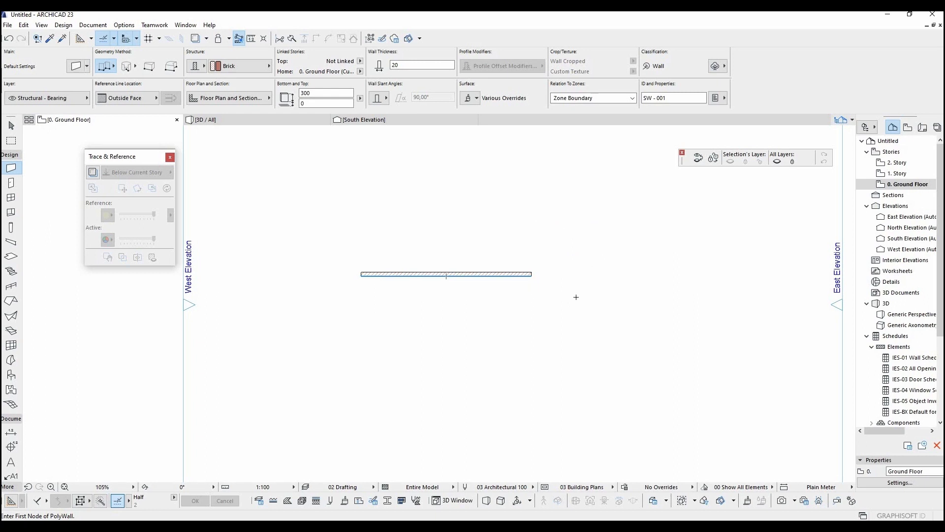
pyautogui.click(612, 376)
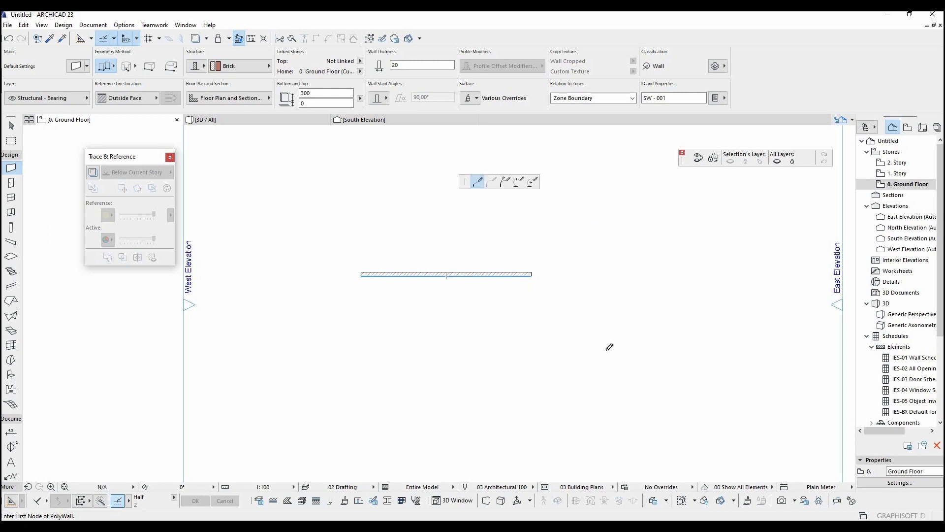
pyautogui.doubleClick(614, 281)
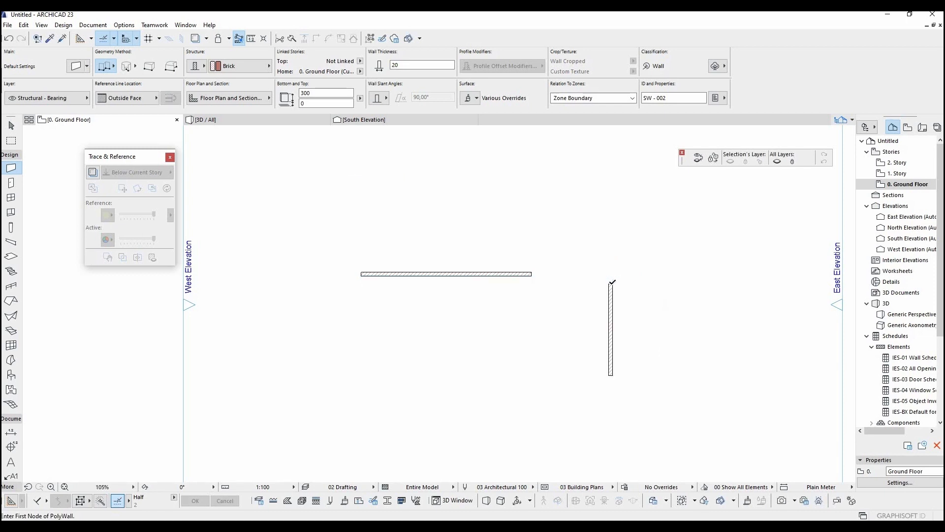
# Step: Draw a second vertical wall further right and a slanted wall at about 16° below the horizontal wall
pyautogui.click(705, 355)
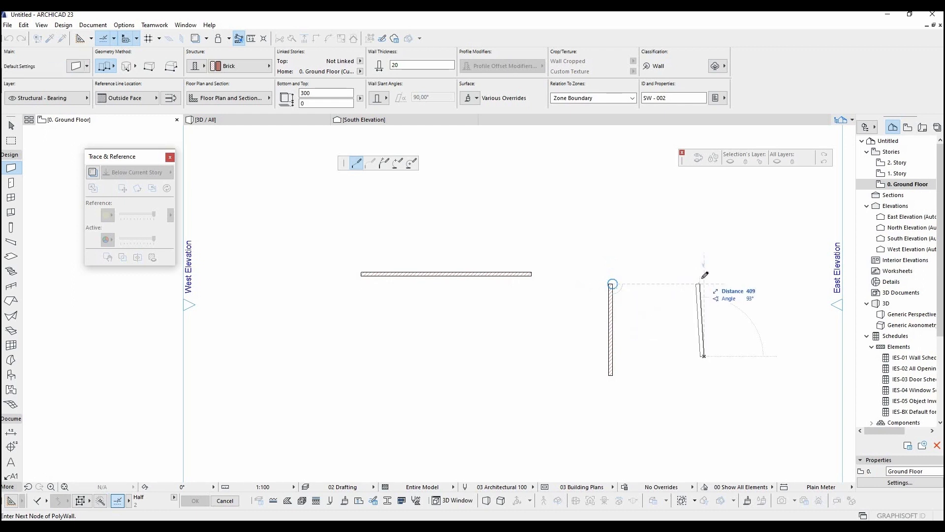
pyautogui.click(534, 267)
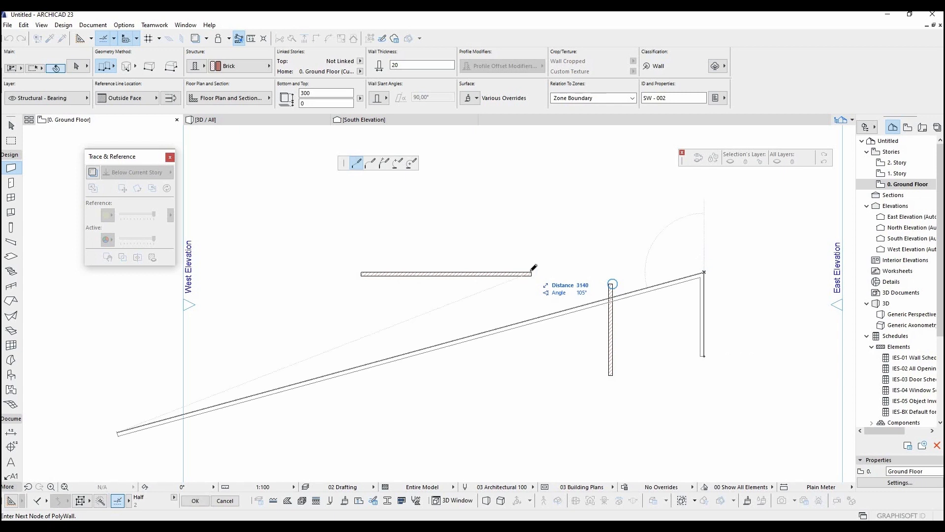
pyautogui.click(704, 272)
pyautogui.click(705, 271)
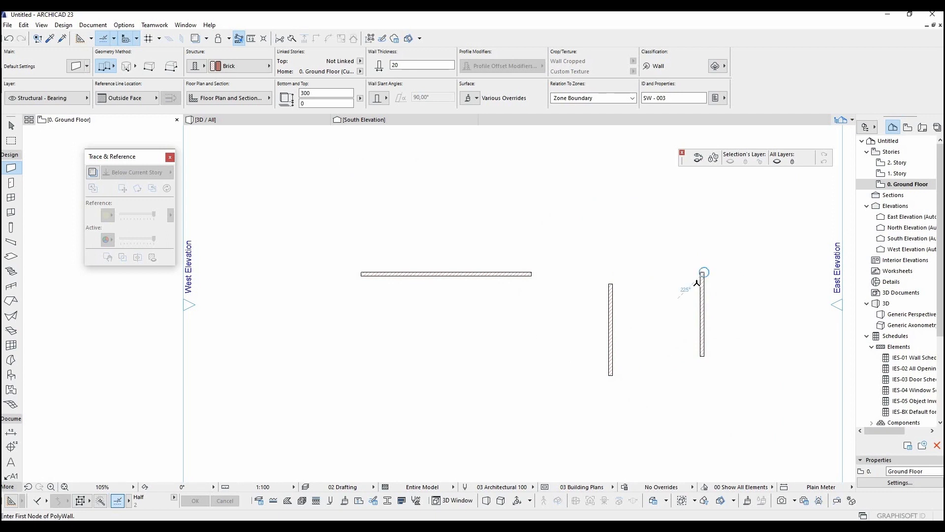
pyautogui.click(342, 372)
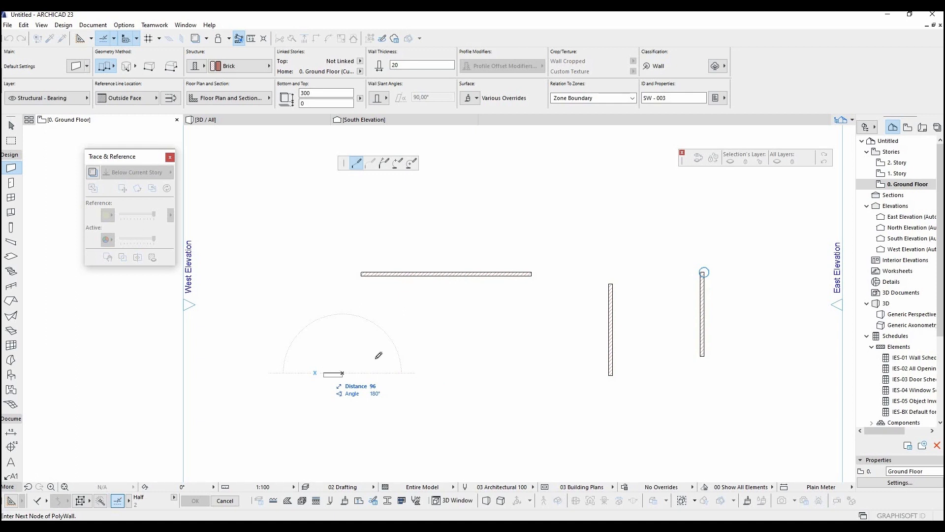
pyautogui.click(482, 333)
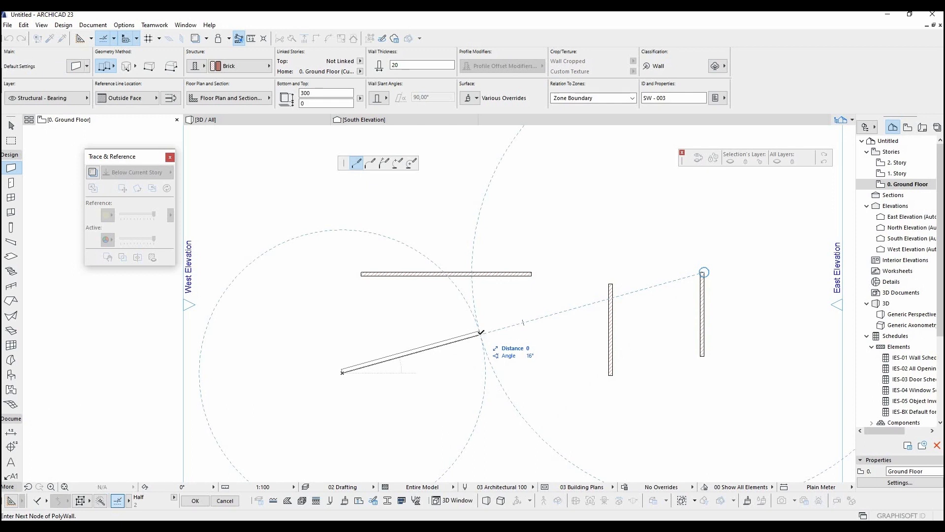
pyautogui.click(481, 332)
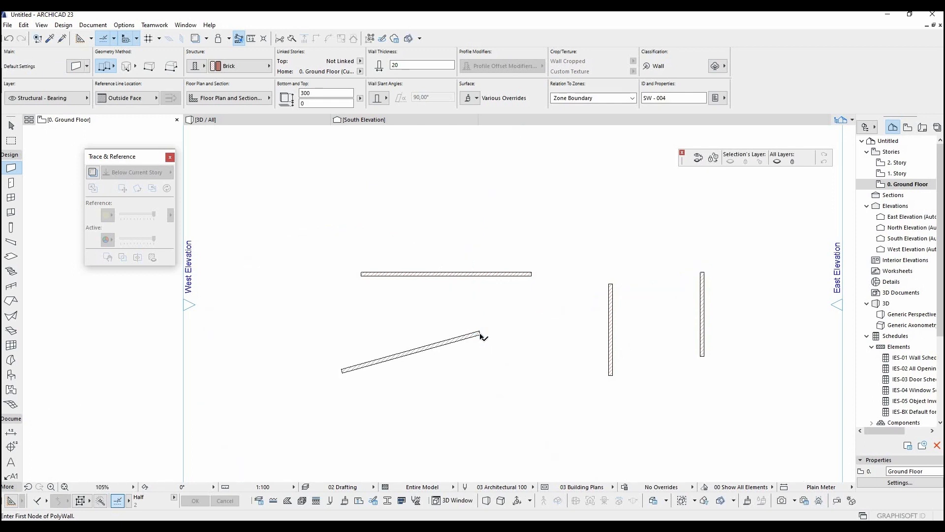
pyautogui.press('Escape')
# Step: Intersect the horizontal wall with the nearer vertical wall so they meet in a corner, and clear the selection
pyautogui.click(613, 310)
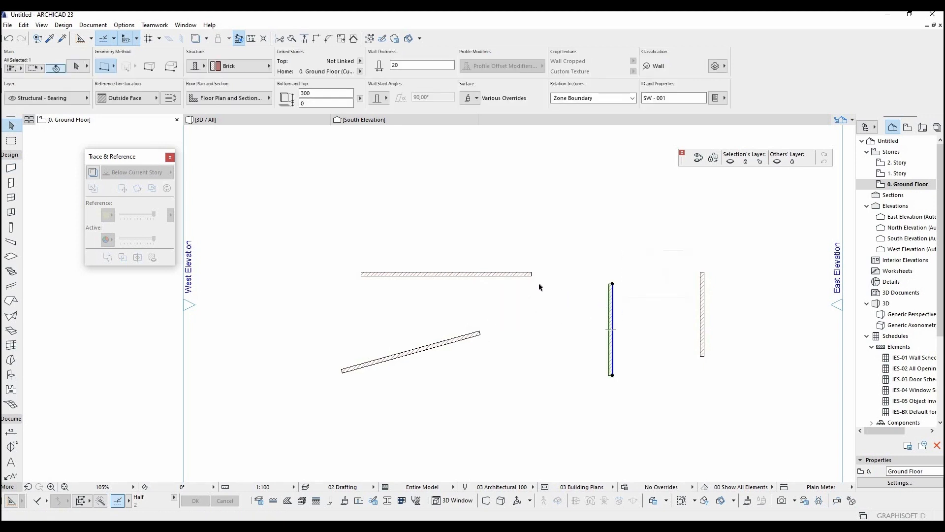
pyautogui.keyDown('shift'); pyautogui.click(527, 277); pyautogui.keyUp('shift')
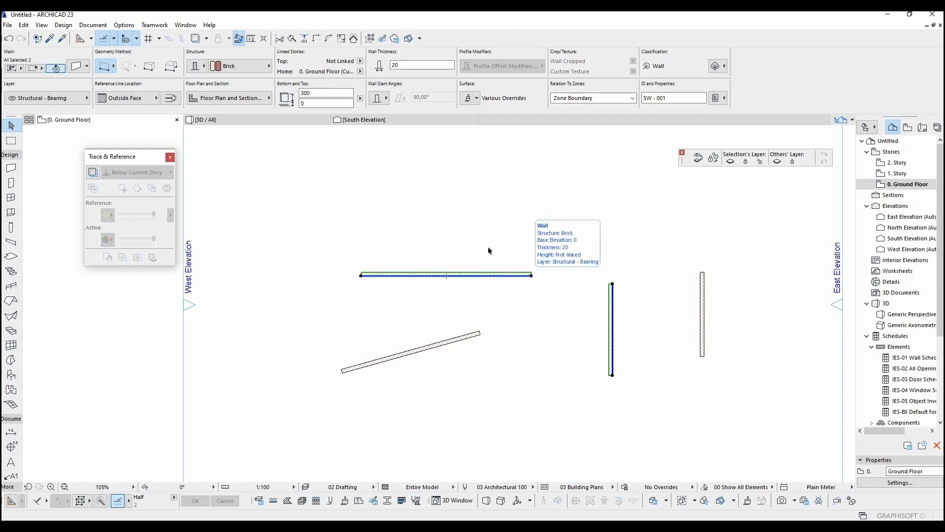
pyautogui.click(315, 43)
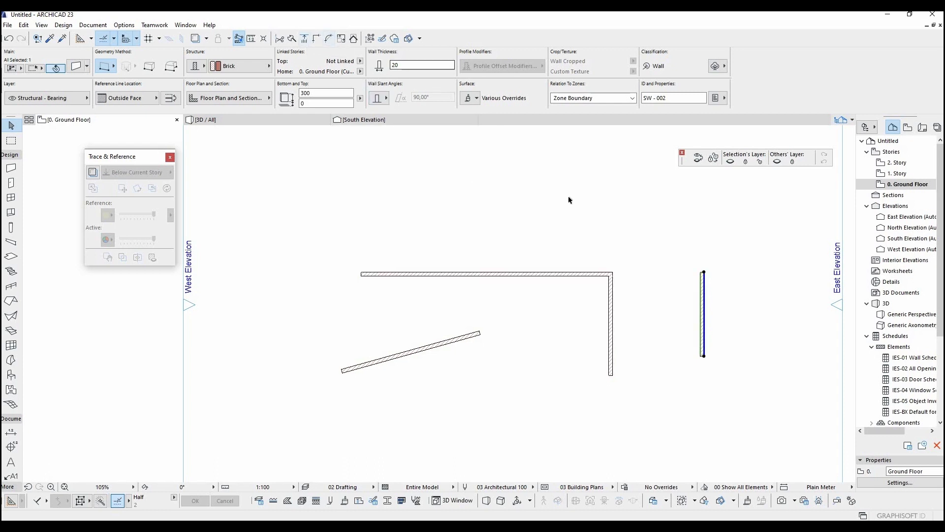
pyautogui.click(619, 254)
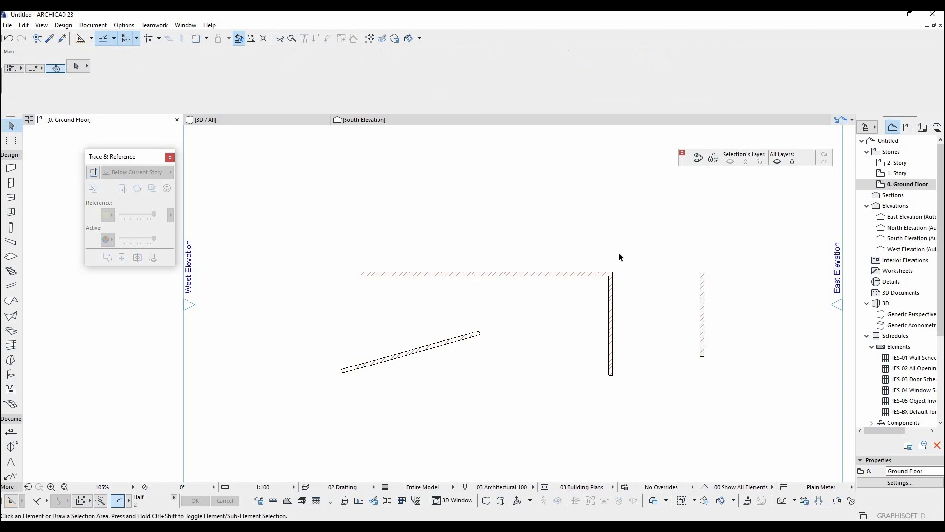
# Step: Adjust the horizontal wall so that it extends to the far right vertical wall
pyautogui.click(595, 277)
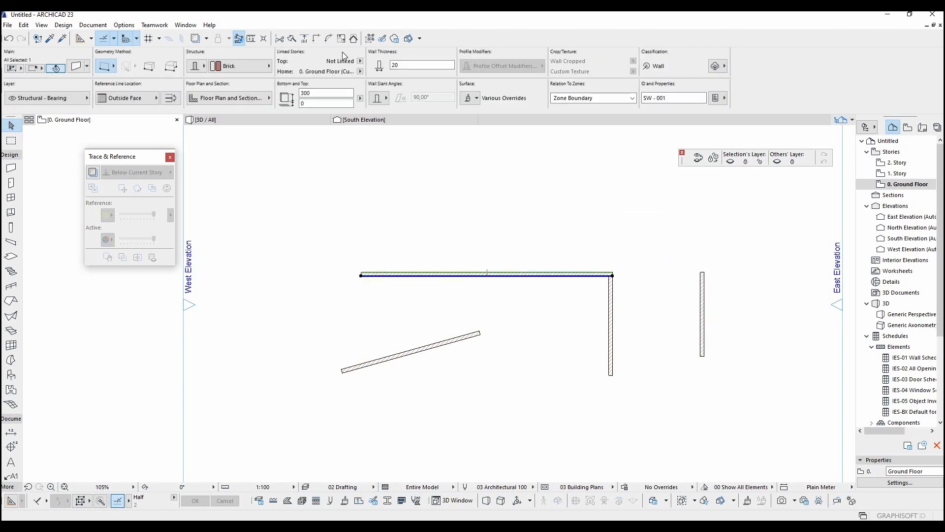
pyautogui.click(306, 41)
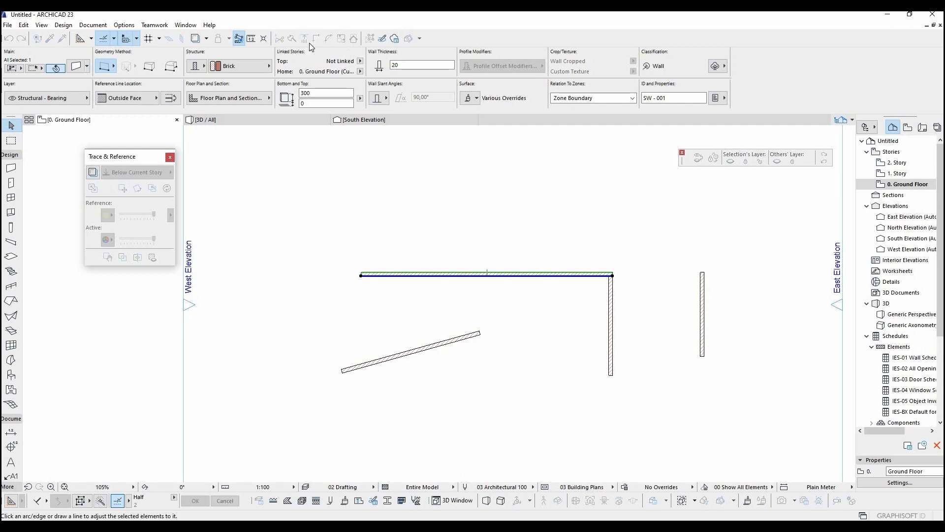
pyautogui.click(704, 298)
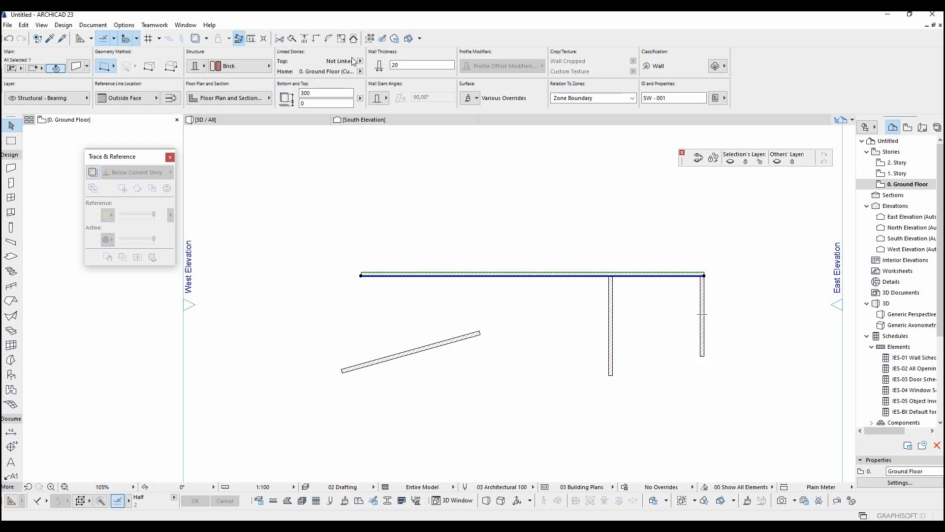
# Step: Adjust the horizontal wall to a vertical line drawn just beyond the far right wall
pyautogui.click(306, 39)
pyautogui.click(731, 253)
pyautogui.click(733, 325)
pyautogui.rightClick(745, 294)
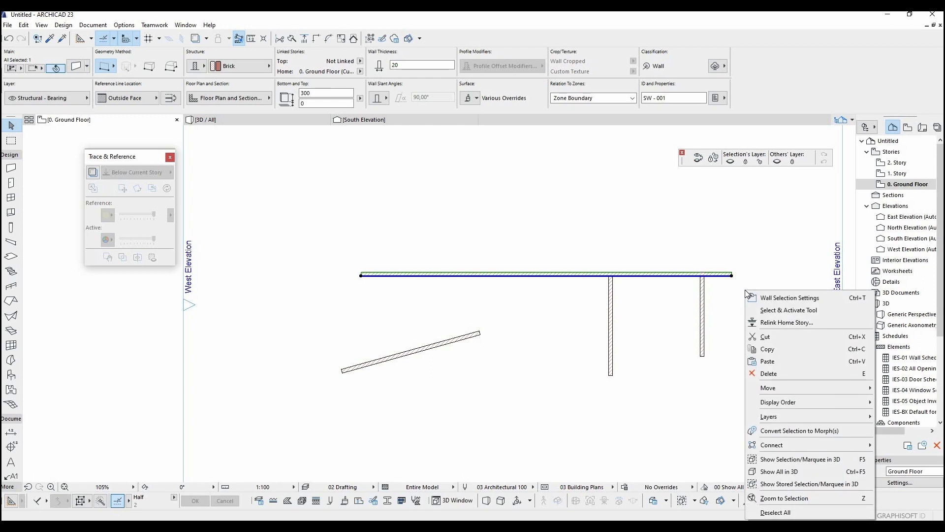
pyautogui.moveTo(775, 388)
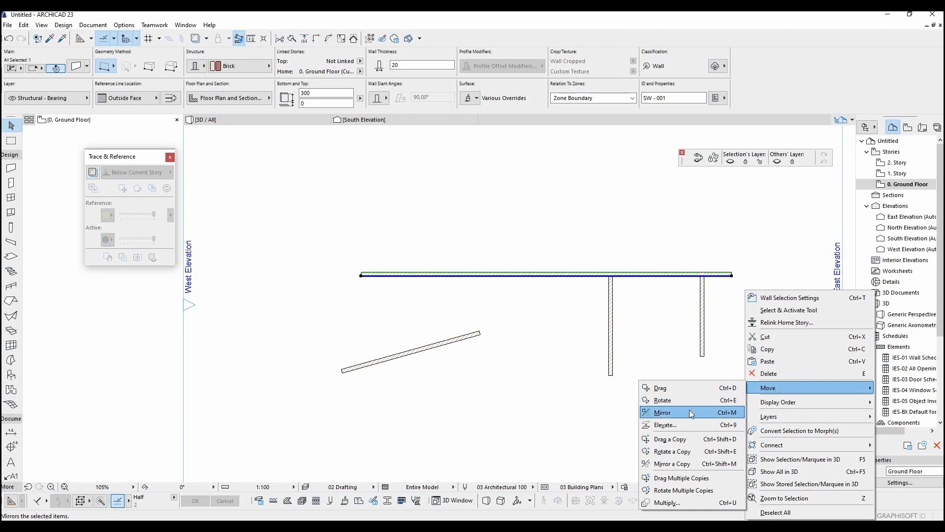
pyautogui.click(719, 346)
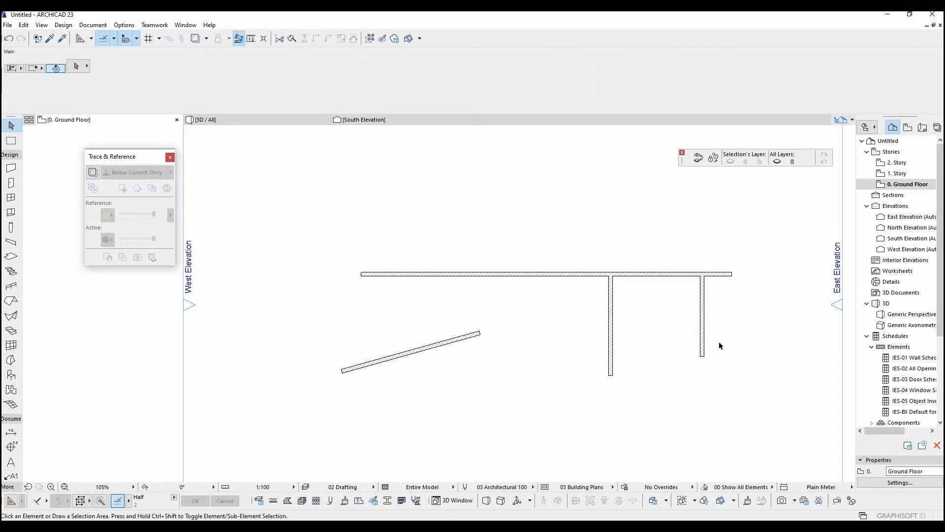
# Step: Trim off the two horizontal wall segments beyond the nearer vertical wall, undoing any excess trim of that vertical wall
pyautogui.keyDown('ctrl'); pyautogui.click(719, 278); pyautogui.keyUp('ctrl')
pyautogui.keyDown('ctrl'); pyautogui.click(662, 279); pyautogui.keyUp('ctrl')
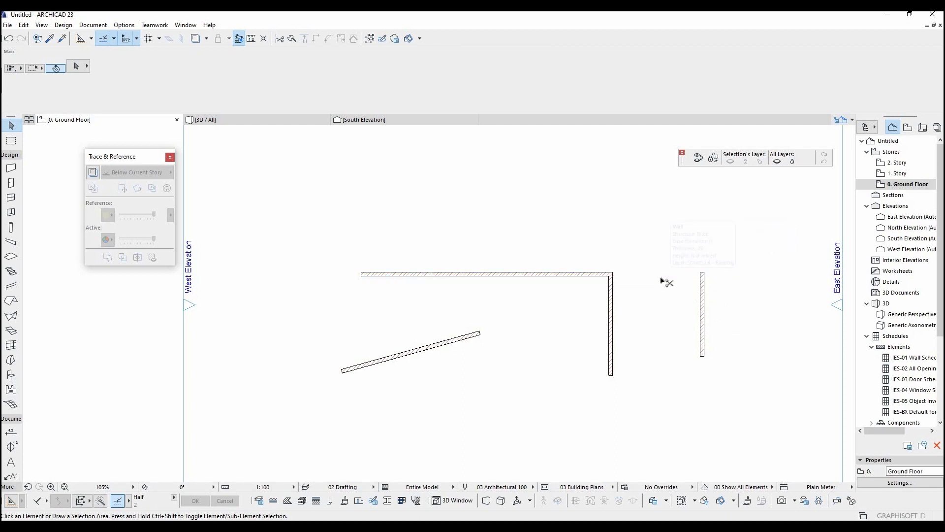
pyautogui.keyDown('ctrl'); pyautogui.click(613, 290); pyautogui.keyUp('ctrl')
pyautogui.hotkey('ctrl', 'z')
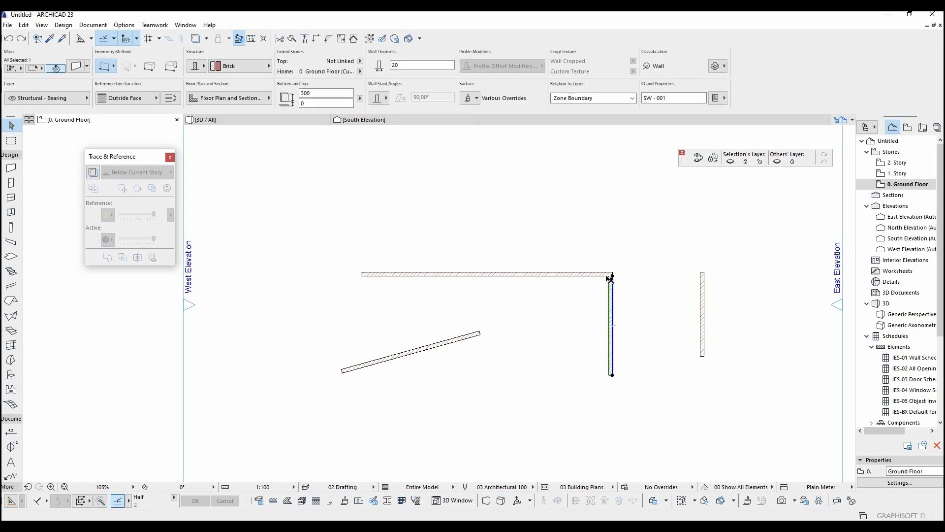
# Step: Fillet the corner between the horizontal wall and the nearer vertical wall with a radius of 120, and clear the selection
pyautogui.click(581, 259)
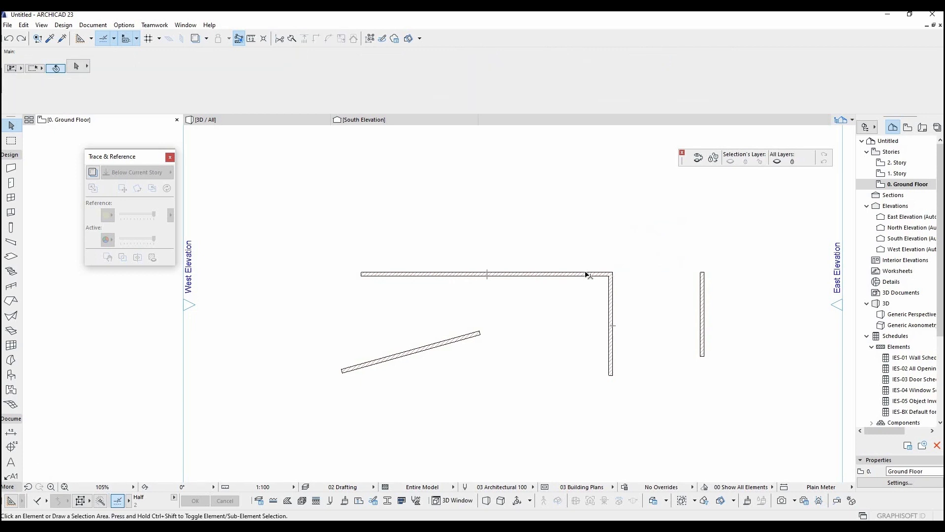
pyautogui.click(587, 275)
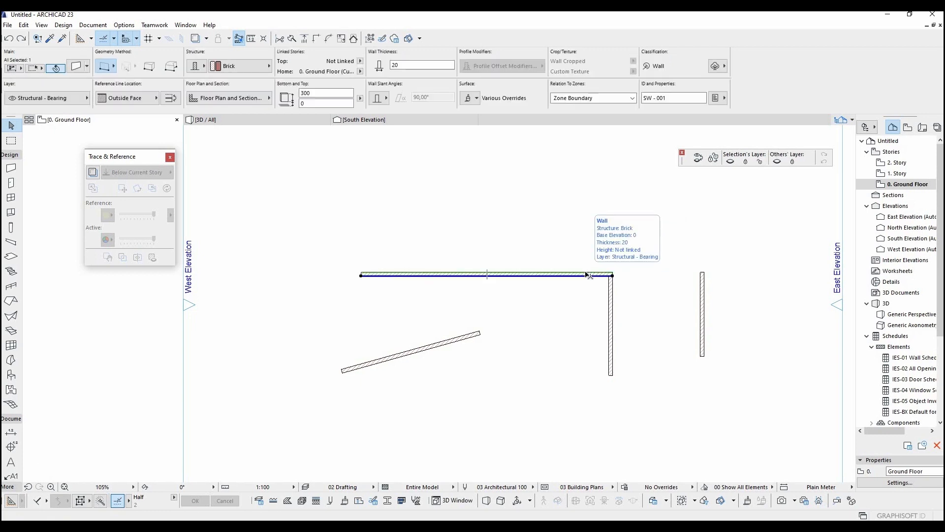
pyautogui.keyDown('shift'); pyautogui.click(612, 291); pyautogui.keyUp('shift')
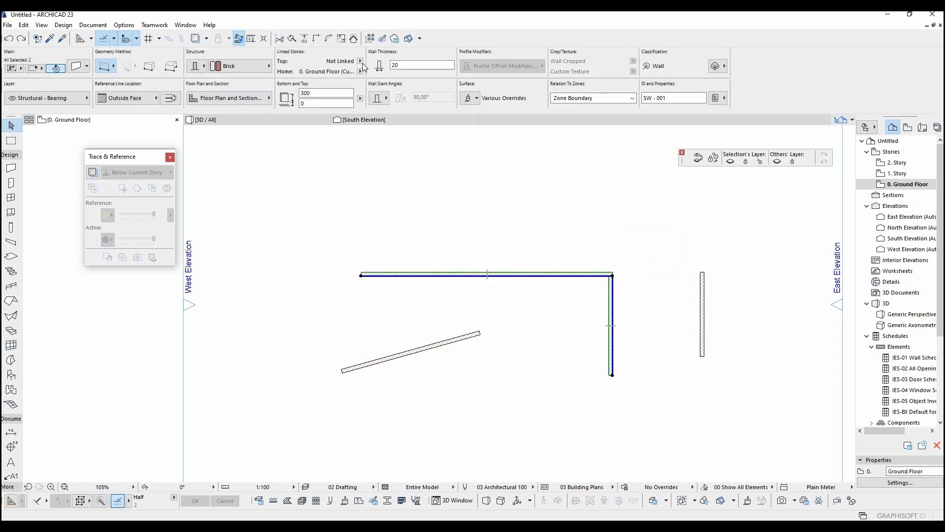
pyautogui.click(328, 38)
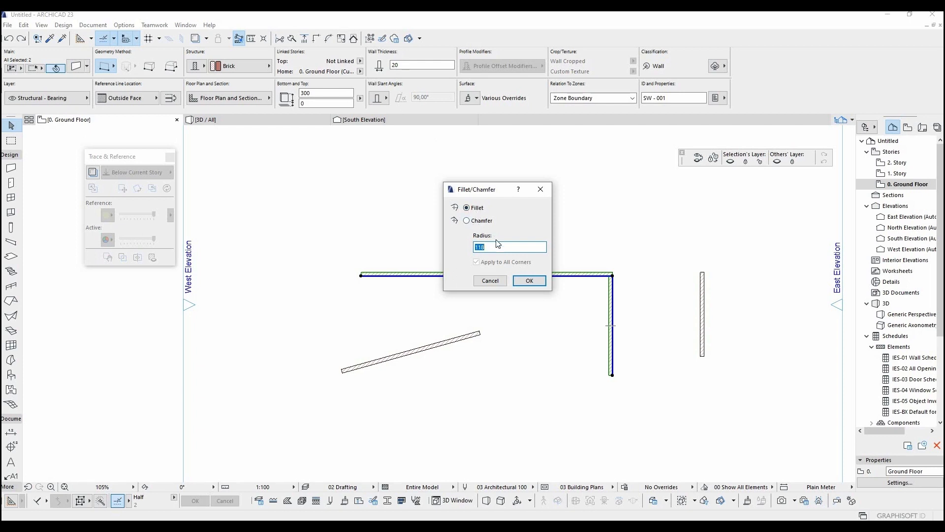
pyautogui.write('120')
pyautogui.click(525, 281)
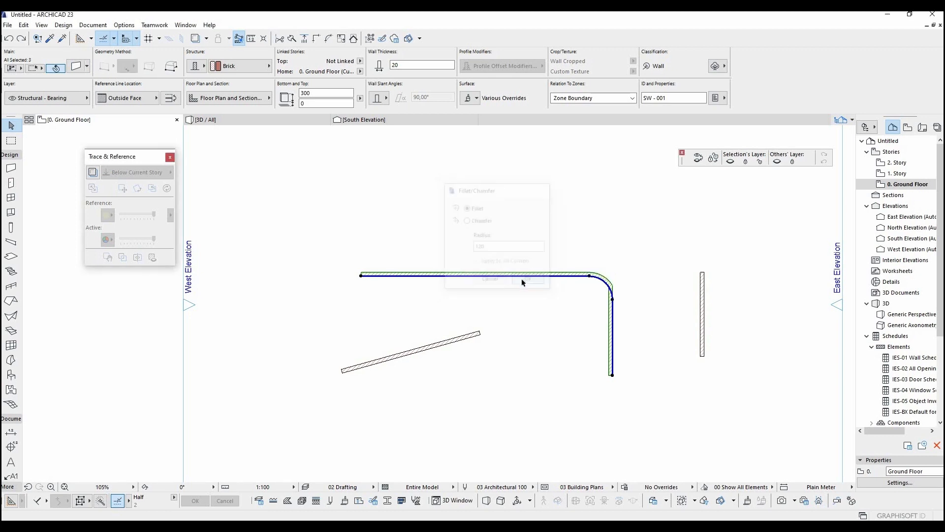
pyautogui.press('Escape')
# Step: Flip the filleted vertical wall about its reference line to line up with the curved corner wall, and clear the selection
pyautogui.scroll(4, 616, 305)
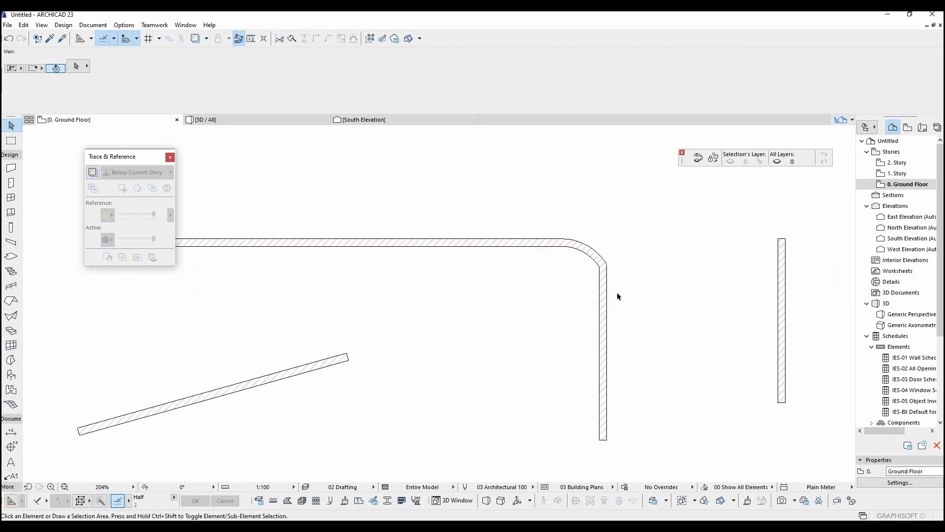
pyautogui.click(633, 296)
pyautogui.click(519, 211)
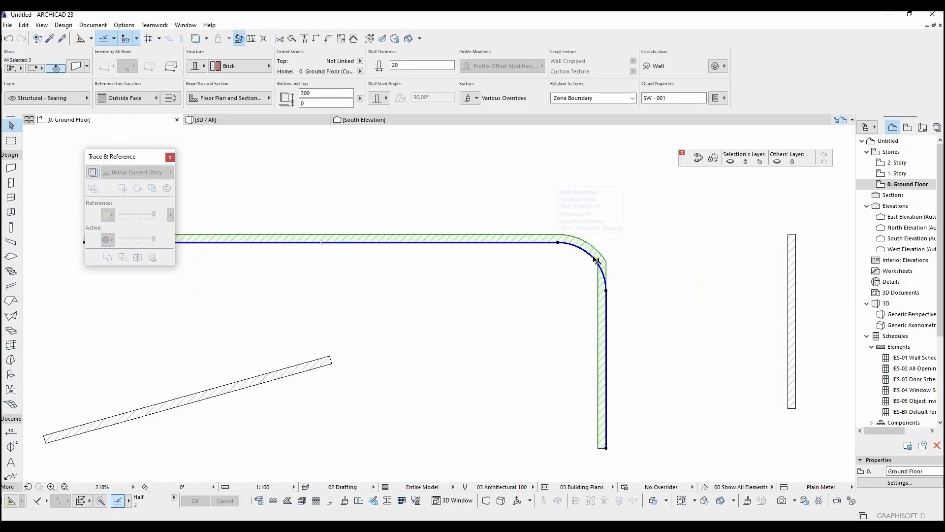
pyautogui.press('Escape')
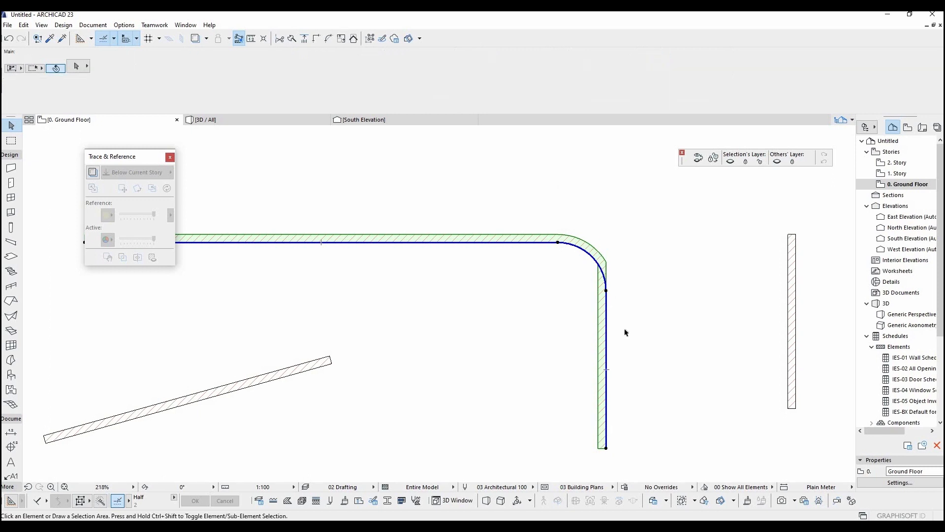
pyautogui.click(604, 318)
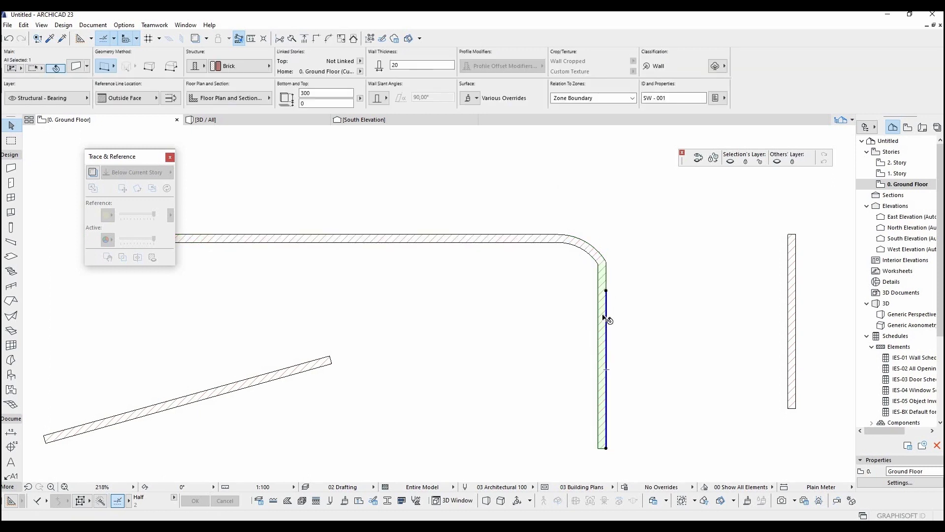
pyautogui.click(151, 100)
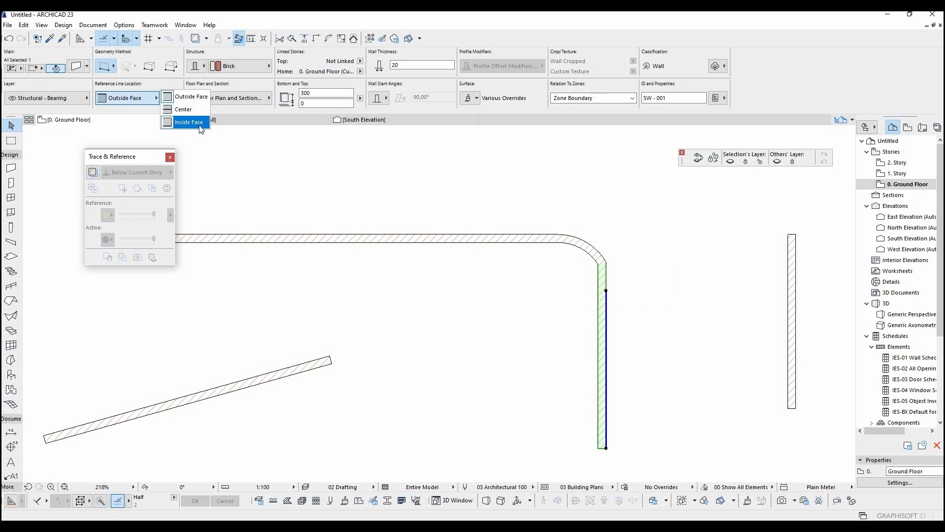
pyautogui.click(146, 101)
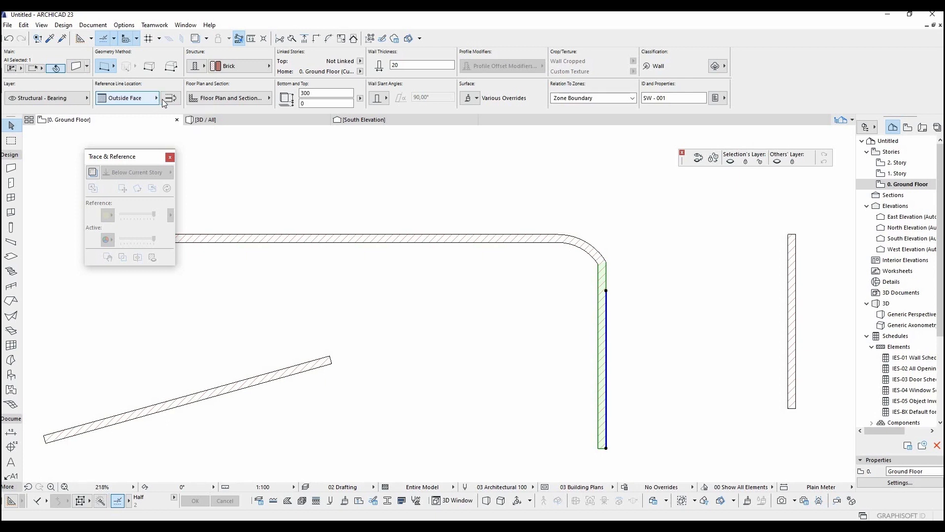
pyautogui.click(172, 101)
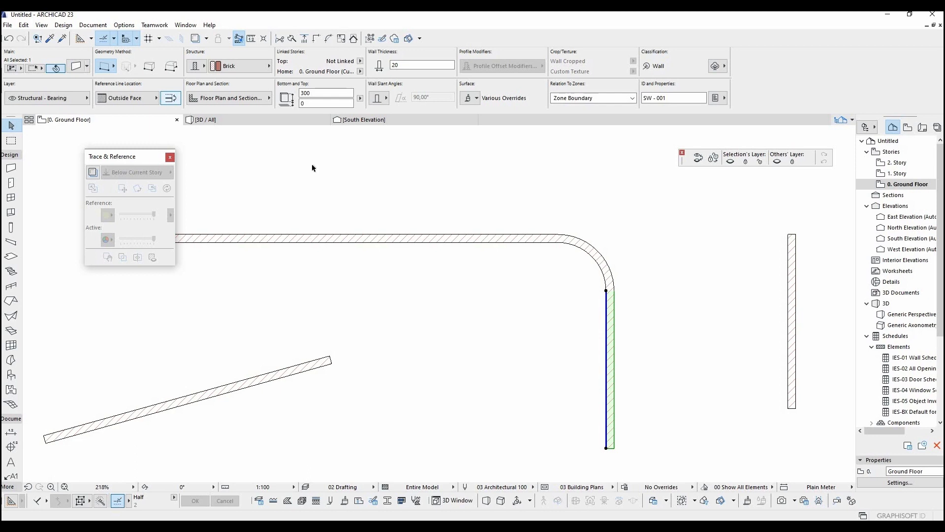
pyautogui.click(661, 326)
pyautogui.moveTo(662, 324); pyautogui.dragTo(467, 208)
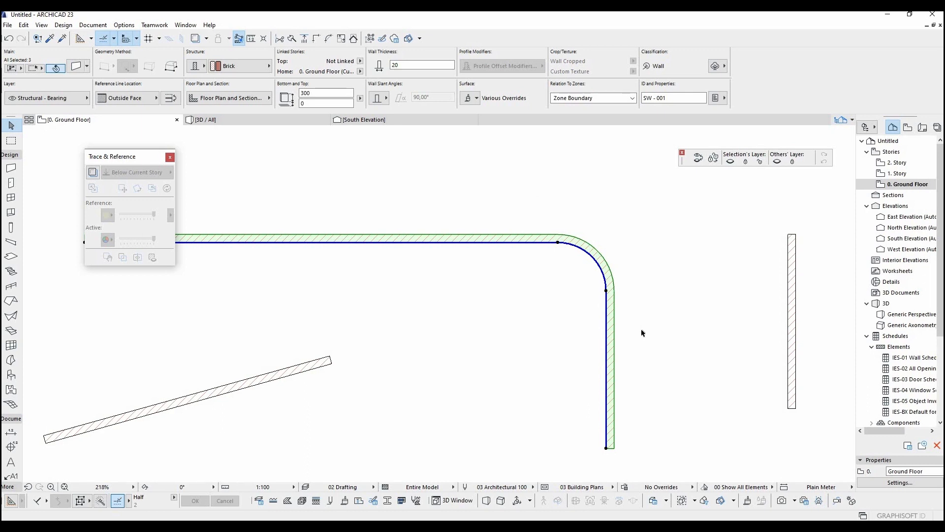
pyautogui.press('Escape')
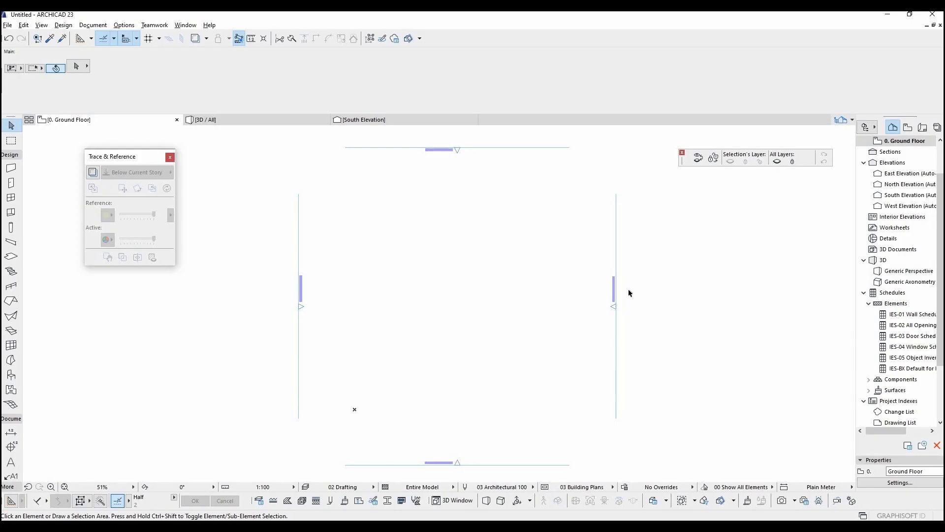
# Step: Open the Story Settings and set the Ground Floor's height to next to 300
pyautogui.moveTo(942, 212); pyautogui.dragTo(932, 184)
pyautogui.rightClick(909, 188)
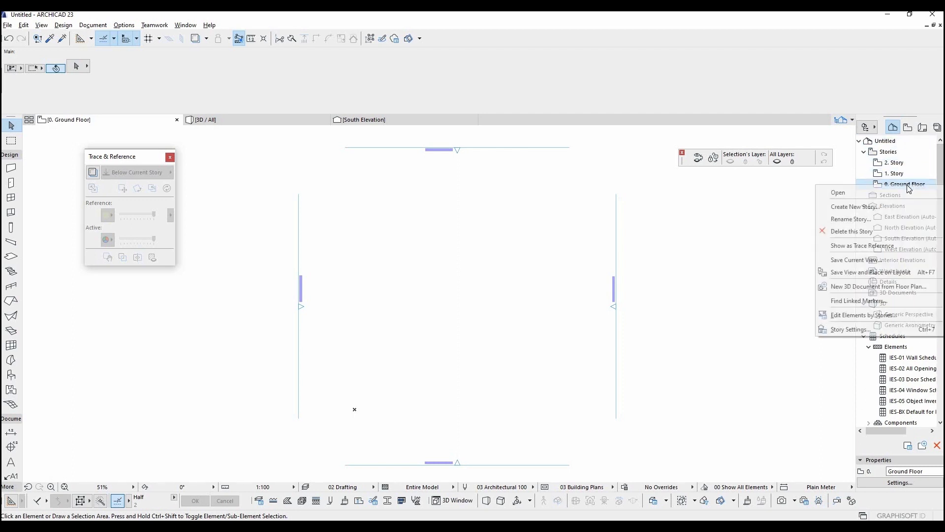
pyautogui.click(841, 329)
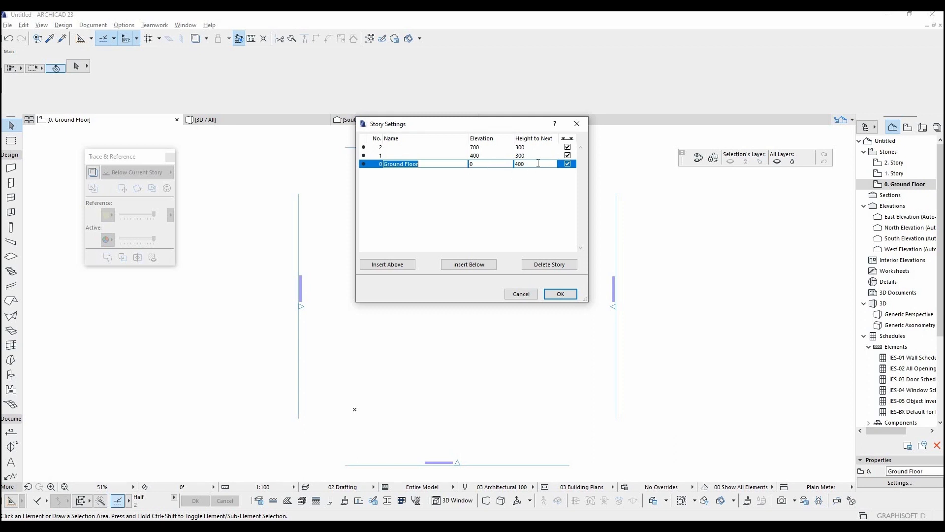
pyautogui.moveTo(519, 164); pyautogui.dragTo(502, 163)
pyautogui.write('3')
pyautogui.press('Return')
# Step: Insert a new story above the Ground Floor and delete it again
pyautogui.click(399, 266)
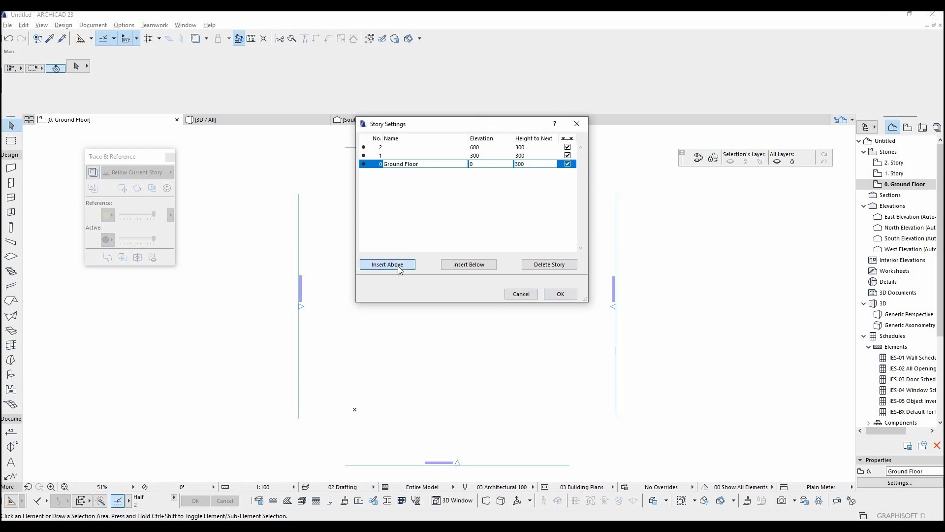
pyautogui.click(399, 266)
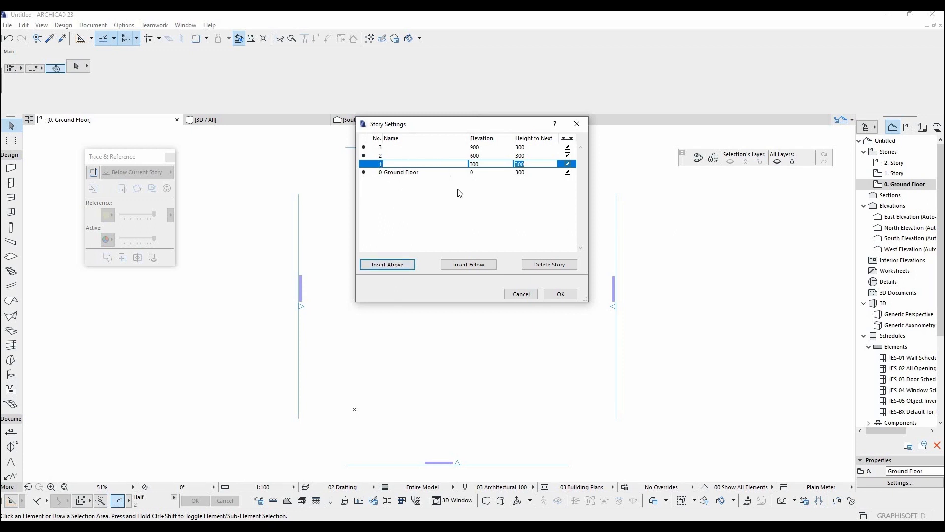
pyautogui.click(548, 265)
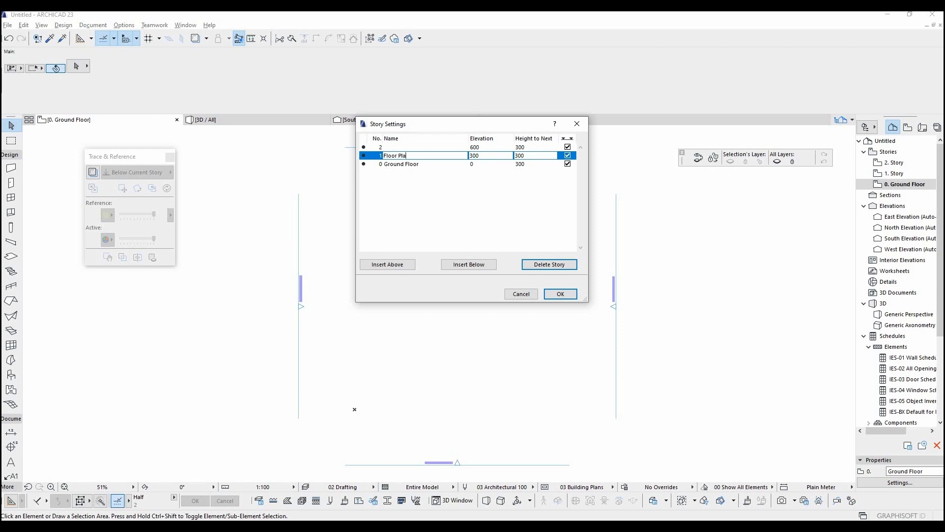
# Step: Name story 1 "Floor Plan" and insert a new story below it
pyautogui.click(405, 191)
pyautogui.click(412, 164)
pyautogui.click(414, 156)
pyautogui.click(482, 268)
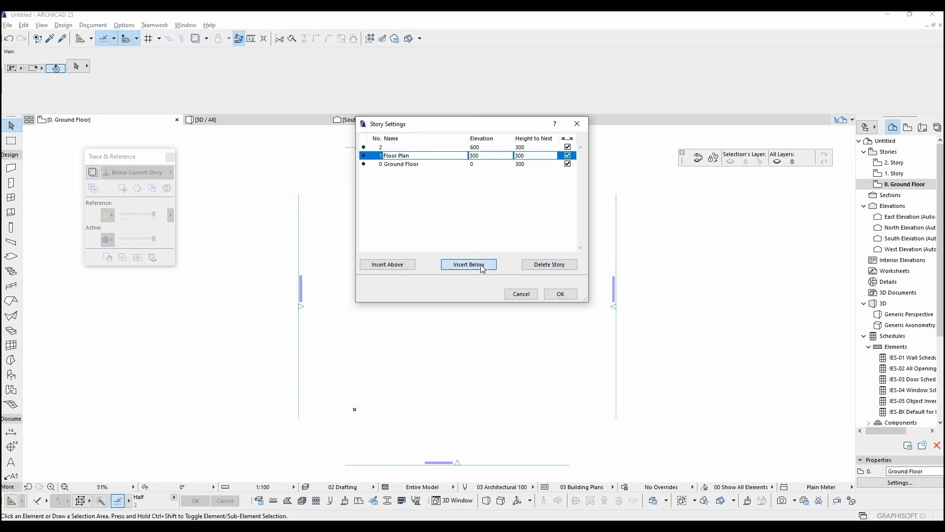
pyautogui.click(483, 268)
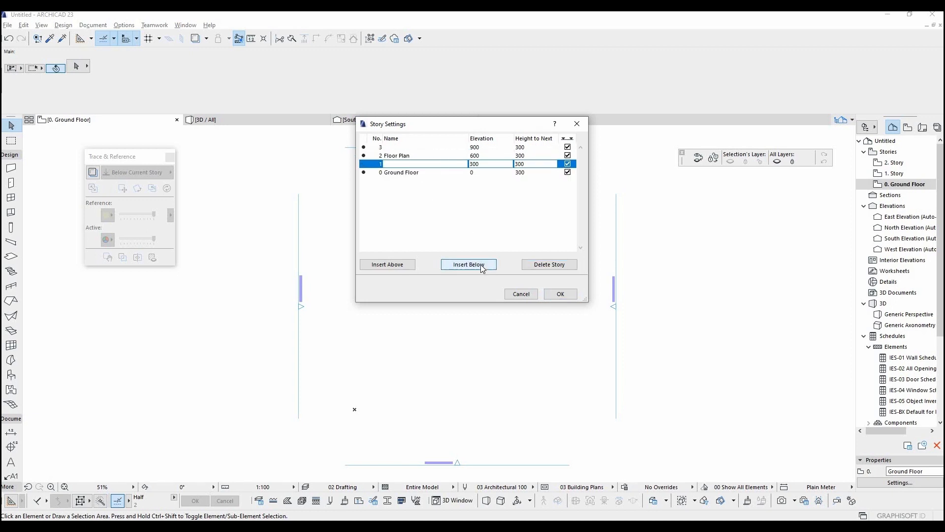
# Step: Insert a story below the Ground Floor and name it "Basement"
pyautogui.click(426, 173)
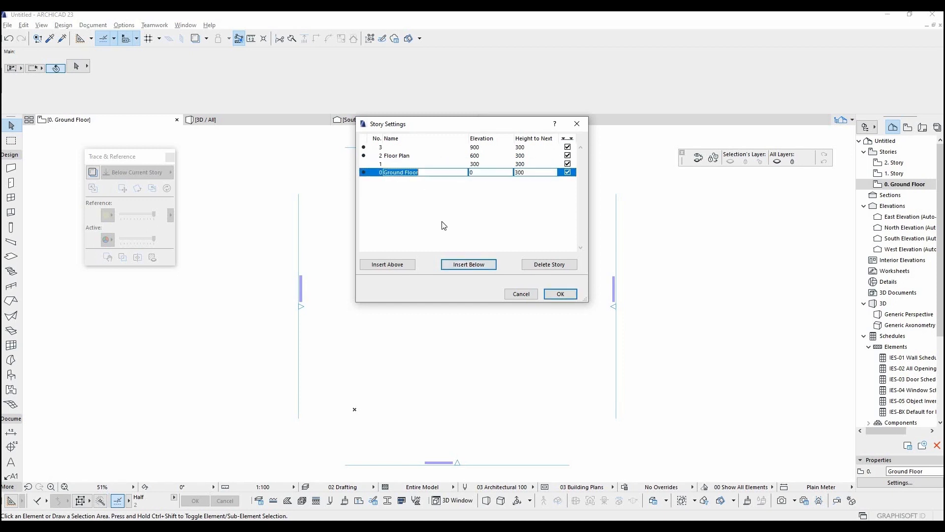
pyautogui.click(467, 262)
pyautogui.write('Basement')
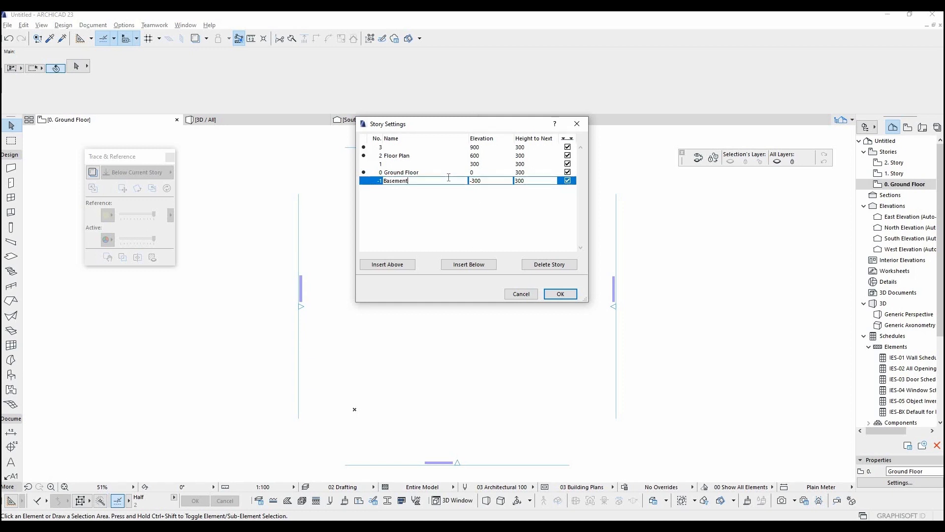
# Step: Try a height to next of 400 for the Basement story, and set it back to 300
pyautogui.click(470, 181)
pyautogui.moveTo(546, 181); pyautogui.dragTo(505, 181)
pyautogui.write('4')
pyautogui.press('Return')
pyautogui.write('30')
pyautogui.press('Return')
# Step: Set the Ground Floor's elevation to 100 and apply the story settings
pyautogui.click(499, 171)
pyautogui.click(500, 171)
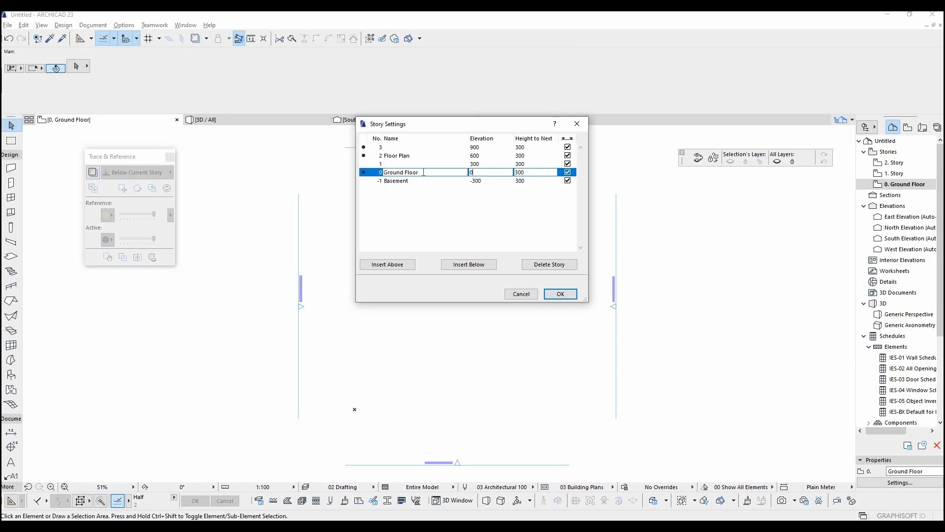
pyautogui.write('100')
pyautogui.press('Return')
pyautogui.click(567, 295)
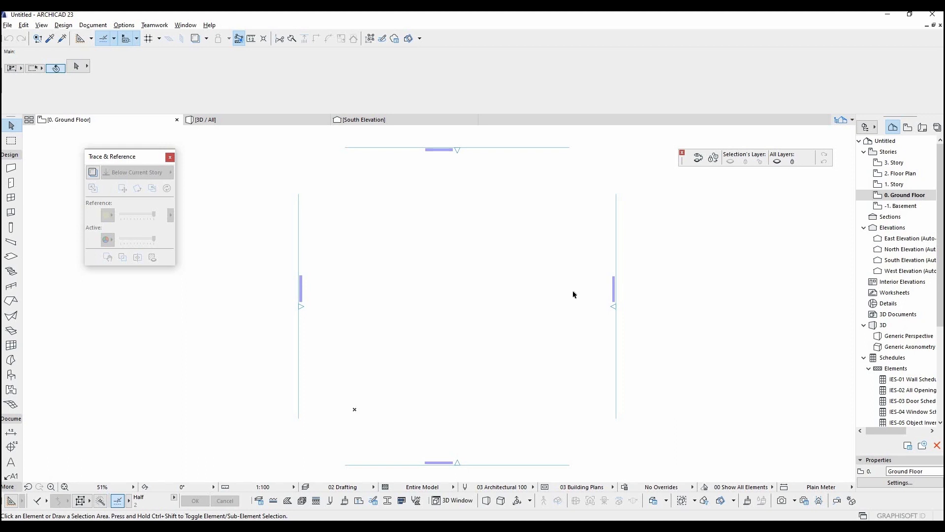
# Step: Open the East Elevation to examine the story levels, and return to the Ground Floor plan
pyautogui.click(902, 240)
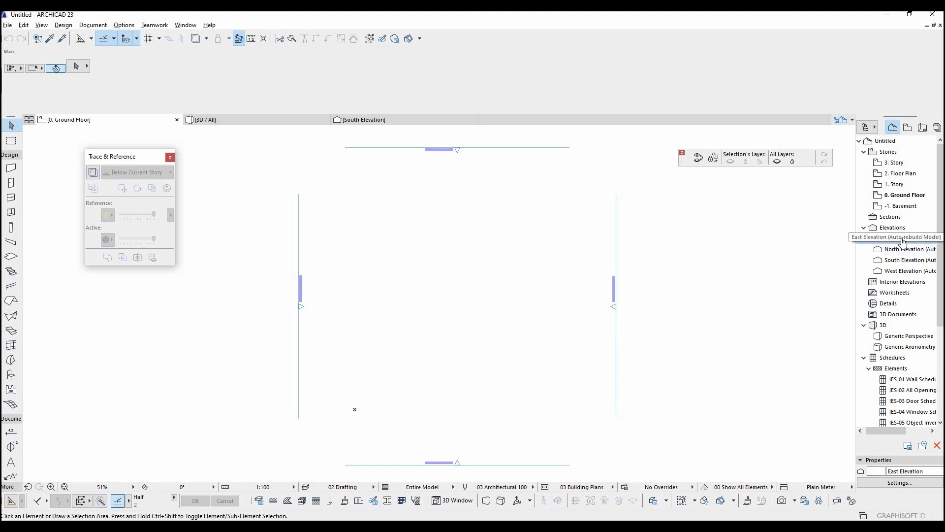
pyautogui.doubleClick(902, 240)
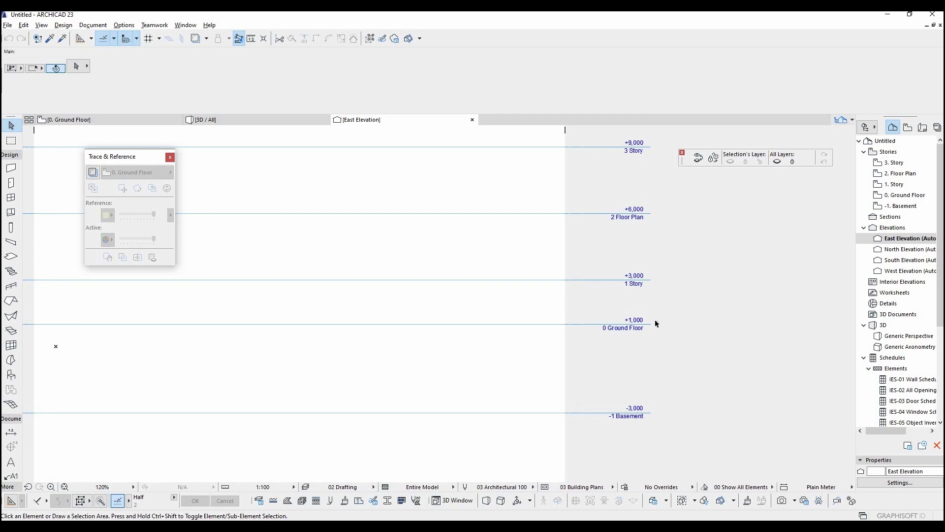
pyautogui.scroll(-3, 654, 322)
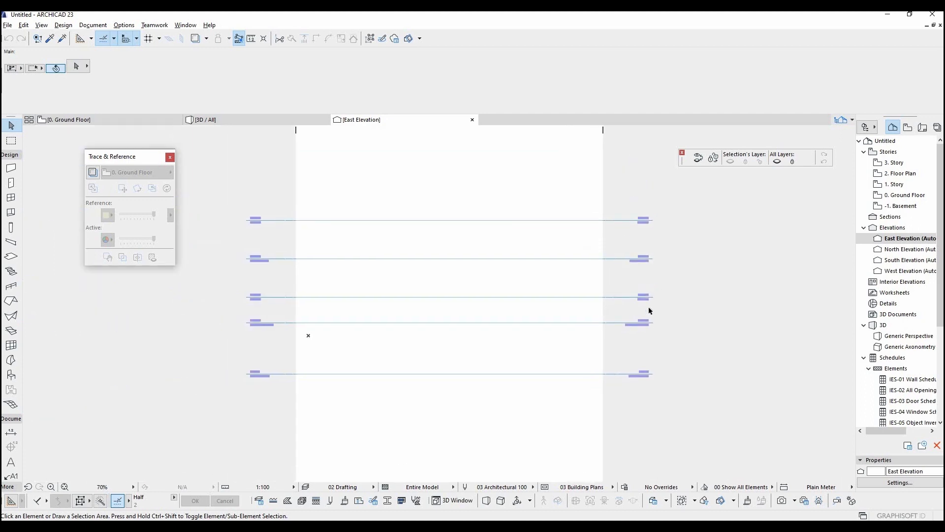
pyautogui.scroll(1, 649, 311)
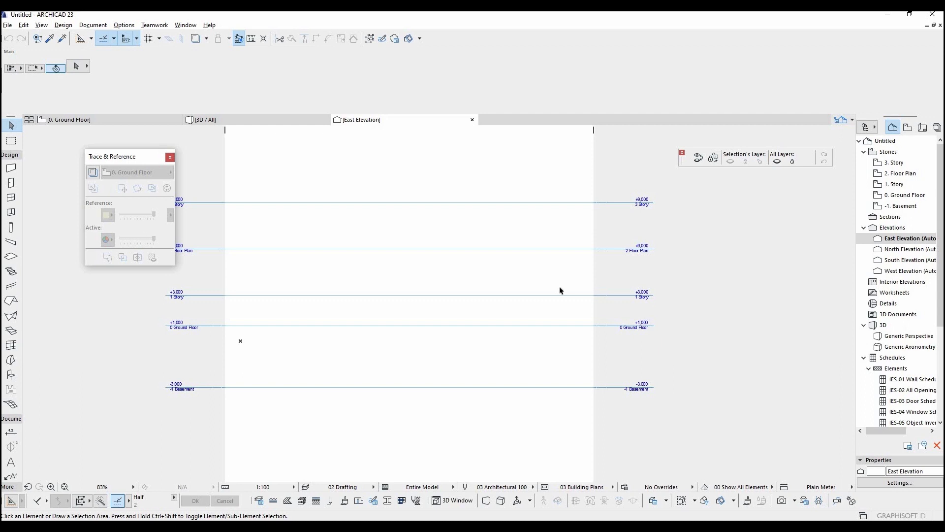
pyautogui.press('F2')
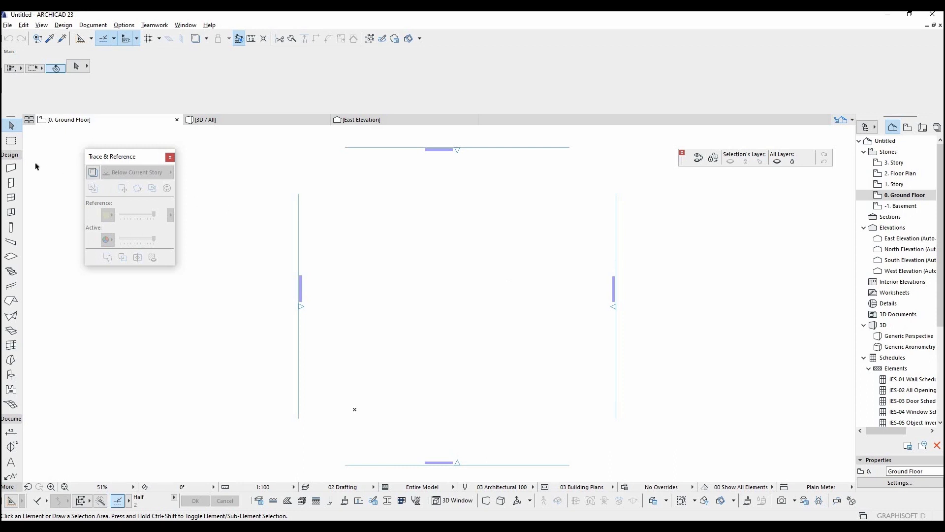
# Step: Draw a straight horizontal brick wall across the Ground Floor plan, crossing both the West and East Elevation lines
pyautogui.click(16, 167)
pyautogui.click(16, 168)
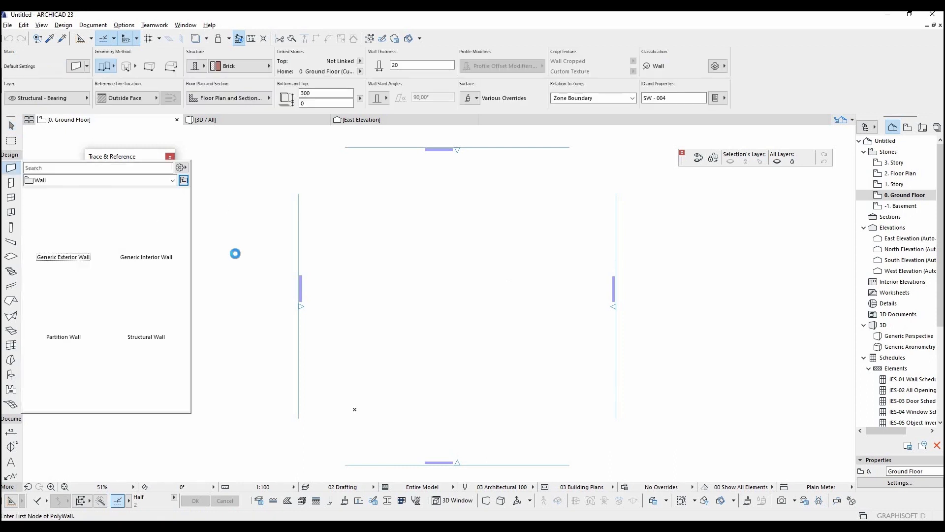
pyautogui.click(264, 270)
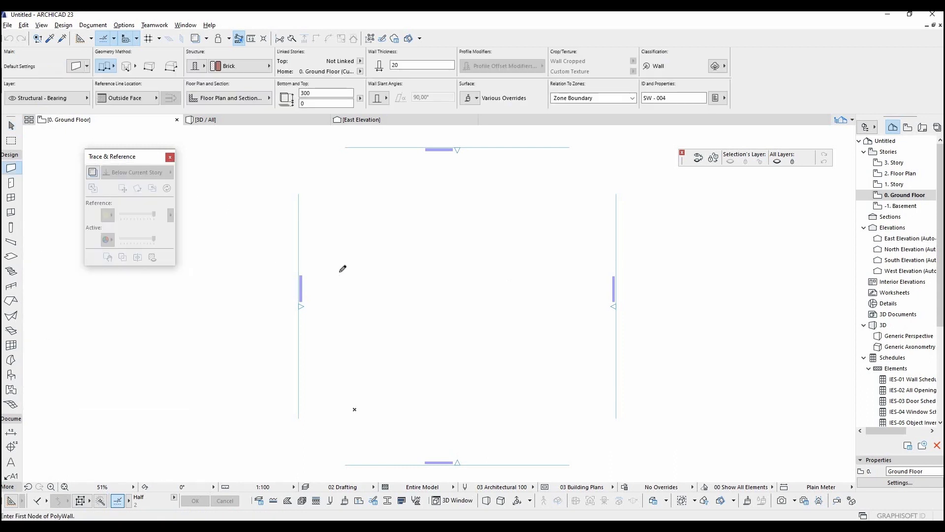
pyautogui.doubleClick(642, 268)
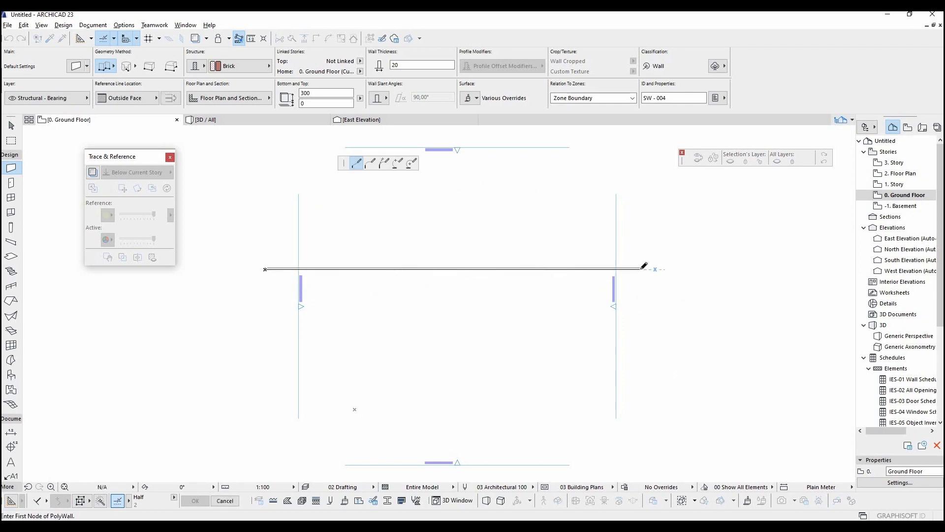
pyautogui.press('Escape')
# Step: Link the wall's top to 1. Story (Home + 1) with a top offset of 0
pyautogui.scroll(3, 584, 256)
pyautogui.moveTo(636, 275); pyautogui.dragTo(678, 281, button='middle')
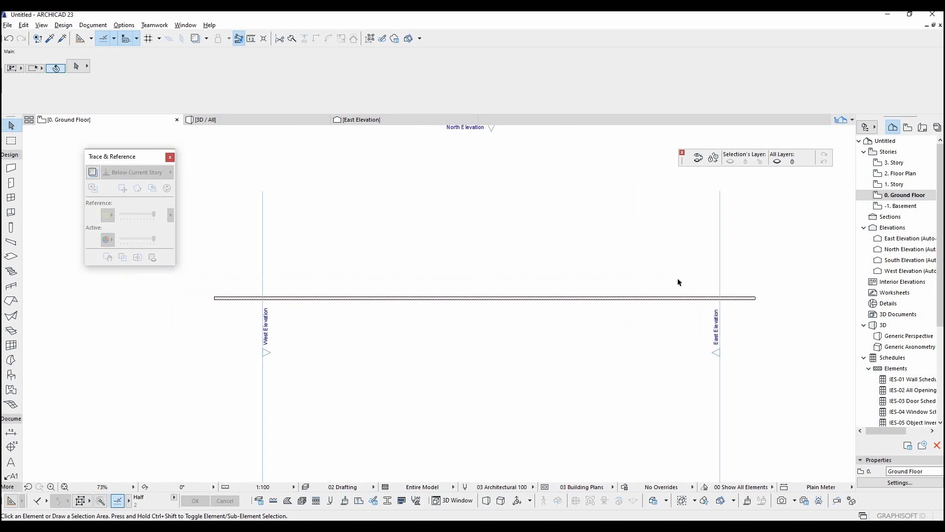
pyautogui.doubleClick(694, 299)
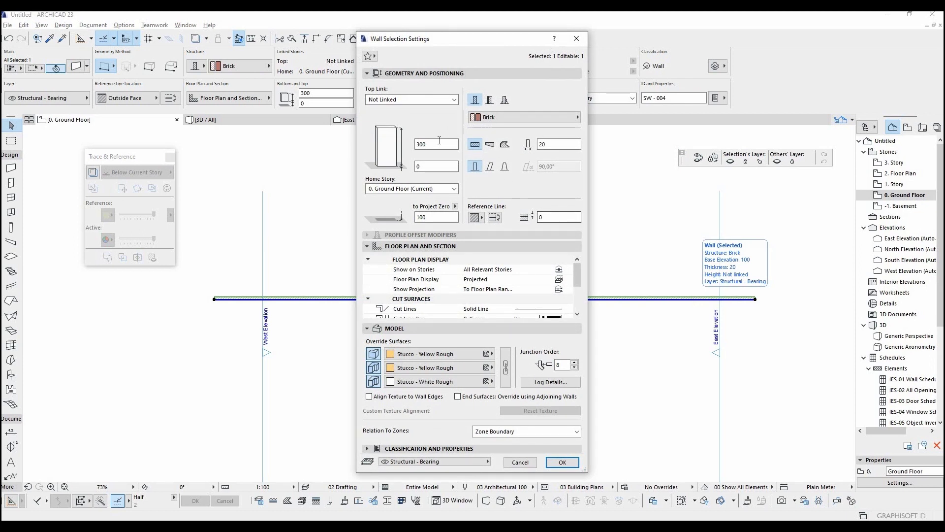
pyautogui.click(423, 144)
pyautogui.click(409, 100)
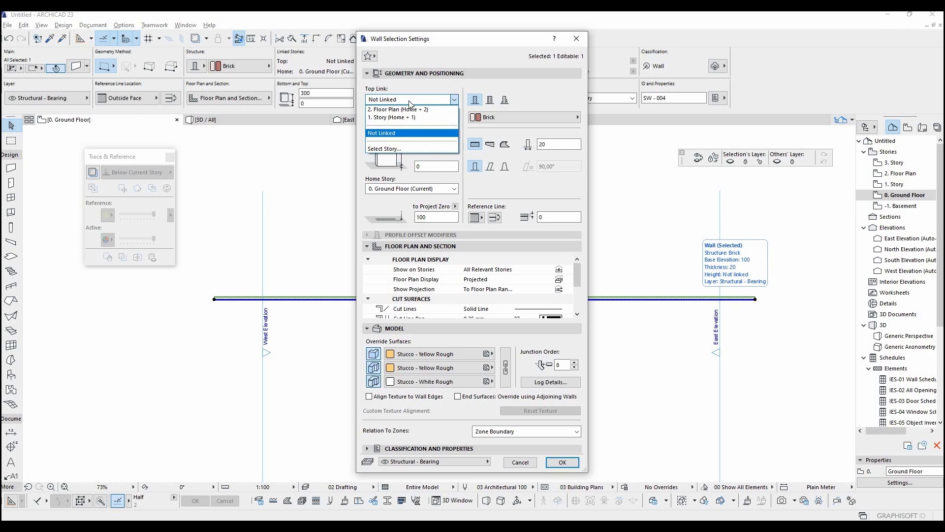
pyautogui.click(405, 117)
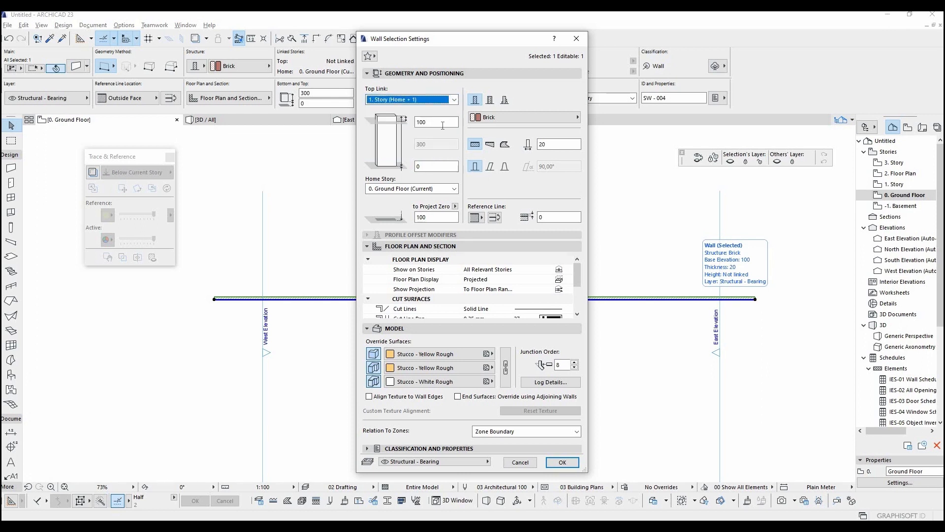
pyautogui.press('Tab')
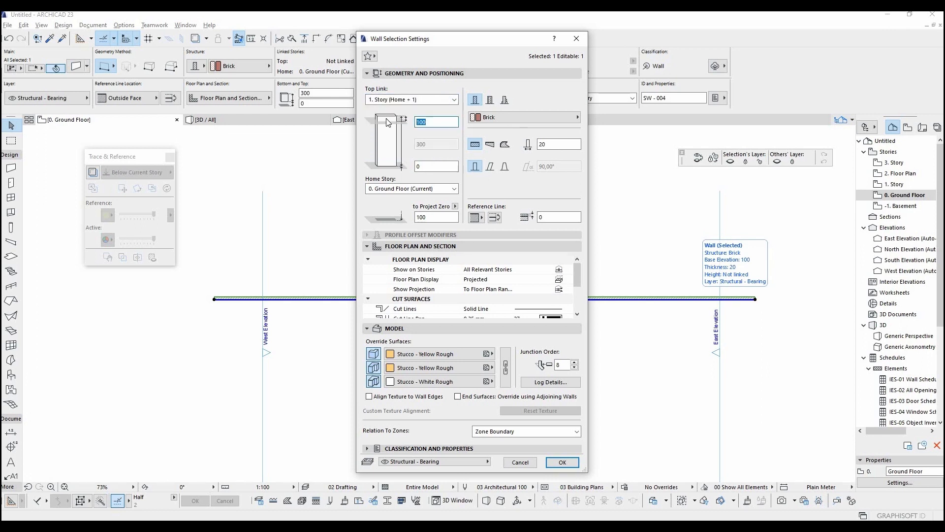
pyautogui.write('0')
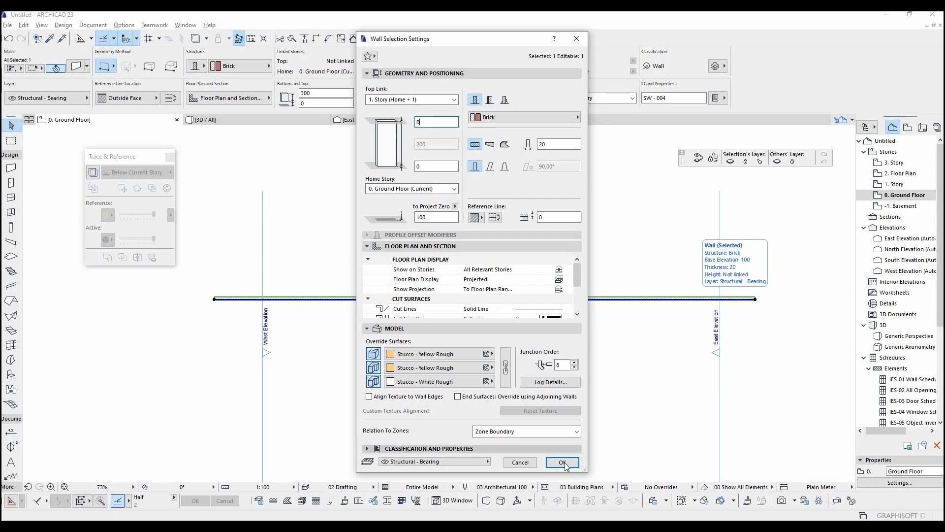
pyautogui.click(563, 462)
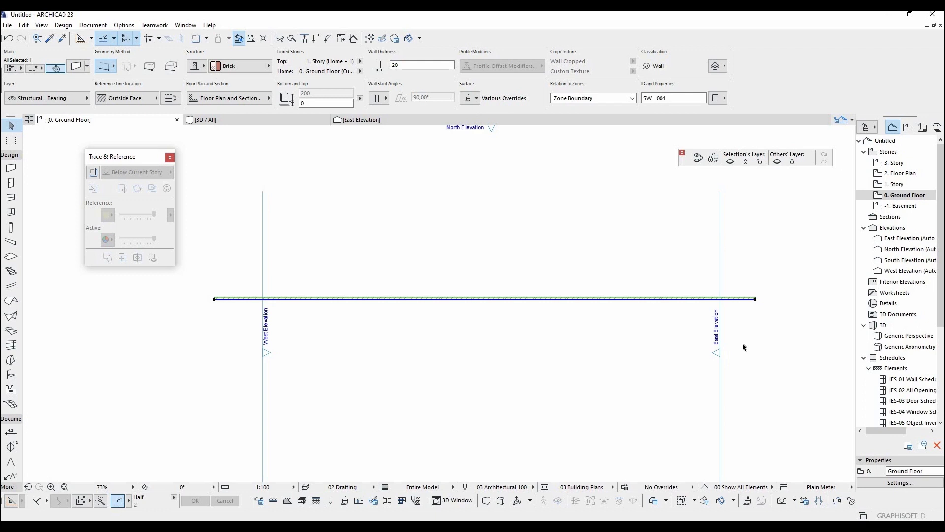
pyautogui.press('Escape')
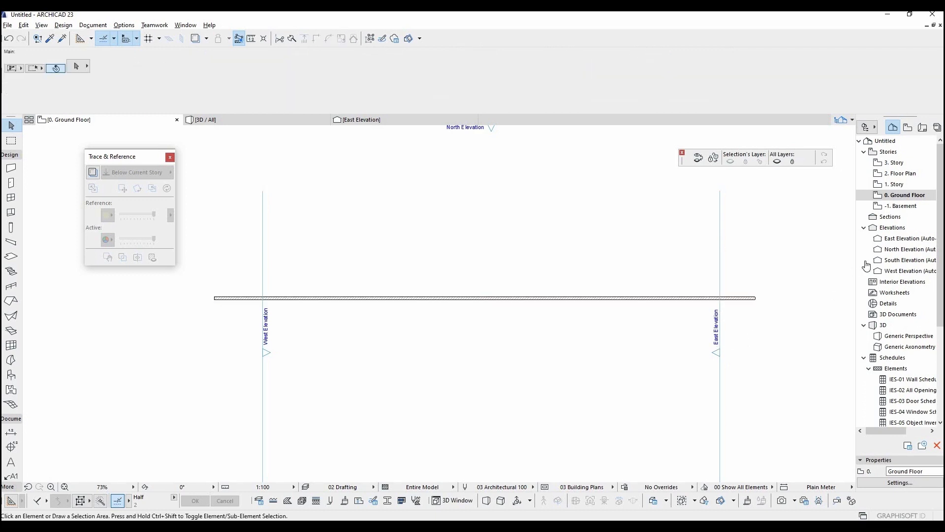
# Step: Open the East Elevation from its marker on the plan with the current view settings
pyautogui.click(901, 239)
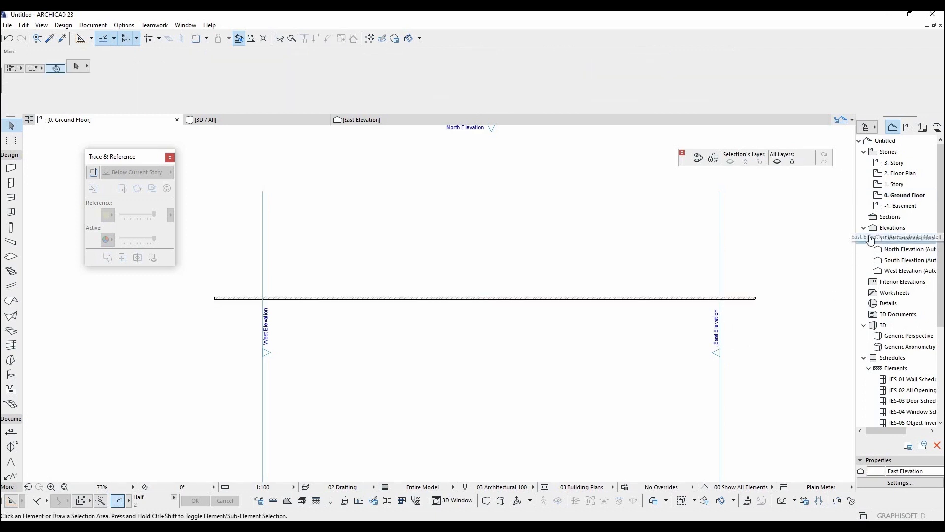
pyautogui.click(720, 326)
pyautogui.rightClick(720, 327)
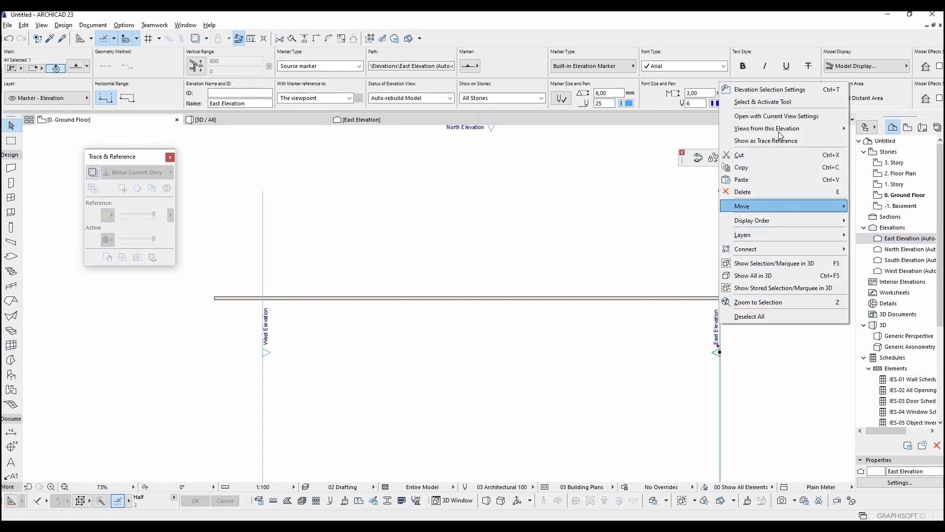
pyautogui.click(779, 117)
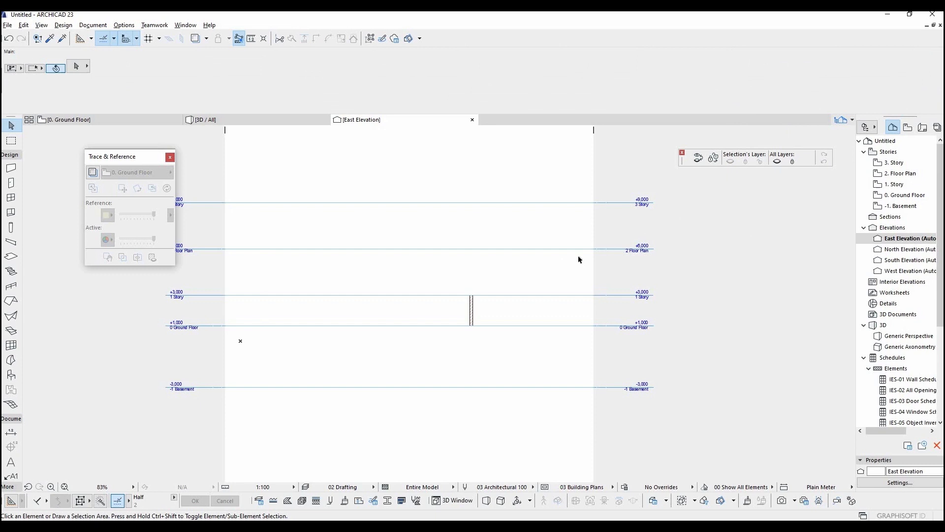
# Step: Set the wall's top offset from 1. Story to 100 in its selection settings and deselect it
pyautogui.scroll(3, 477, 308)
pyautogui.click(466, 294)
pyautogui.scroll(2, 472, 292)
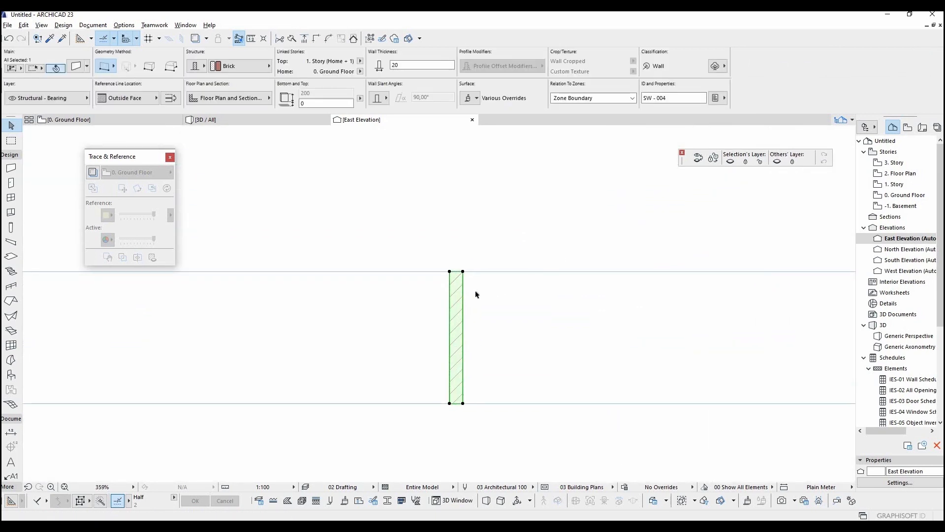
pyautogui.hotkey('ctrl', 't')
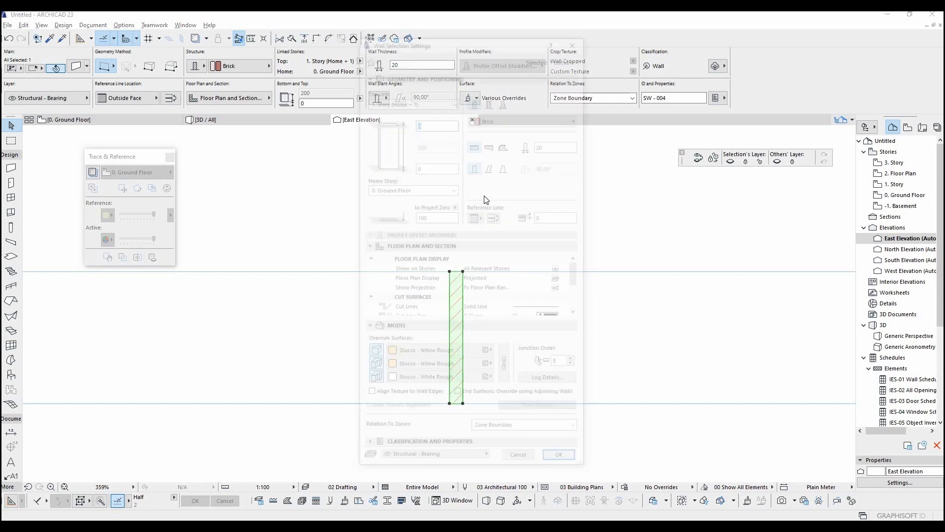
pyautogui.moveTo(496, 46); pyautogui.dragTo(736, 53)
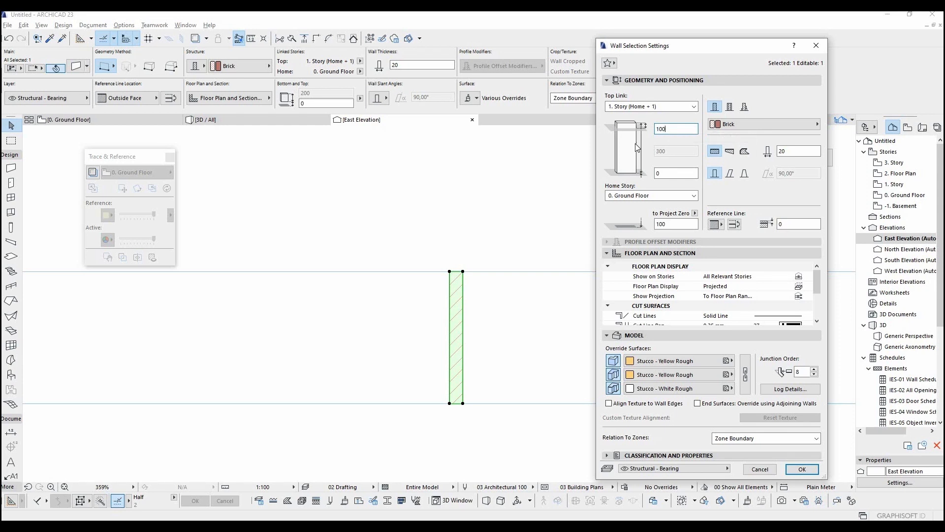
pyautogui.click(800, 468)
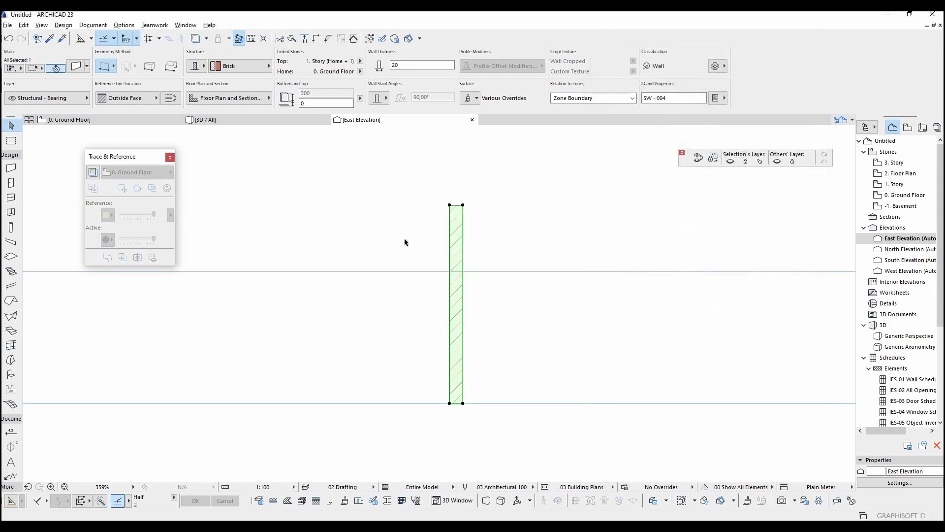
pyautogui.click(502, 239)
# Step: Measure from the wall's top corner down to the 1. Story line, and from the same corner to the wall's base
pyautogui.scroll(-2, 502, 241)
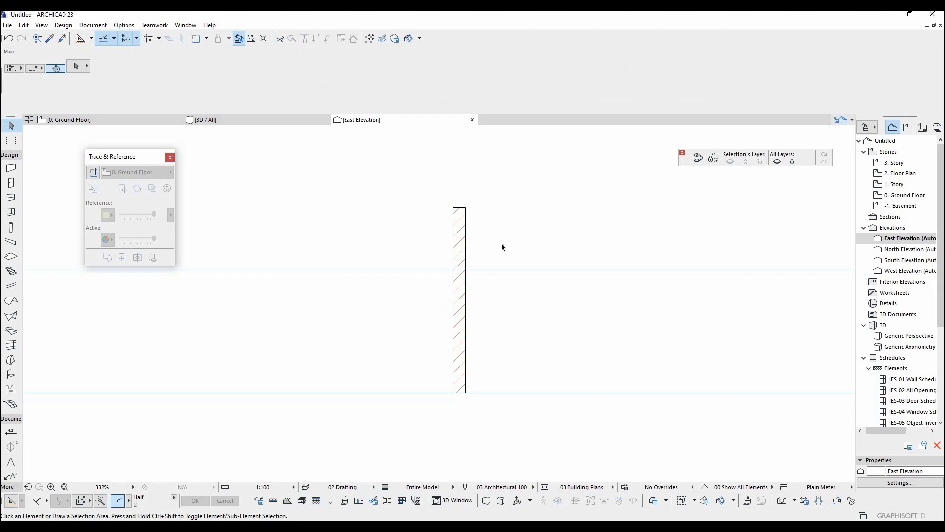
pyautogui.press('m')
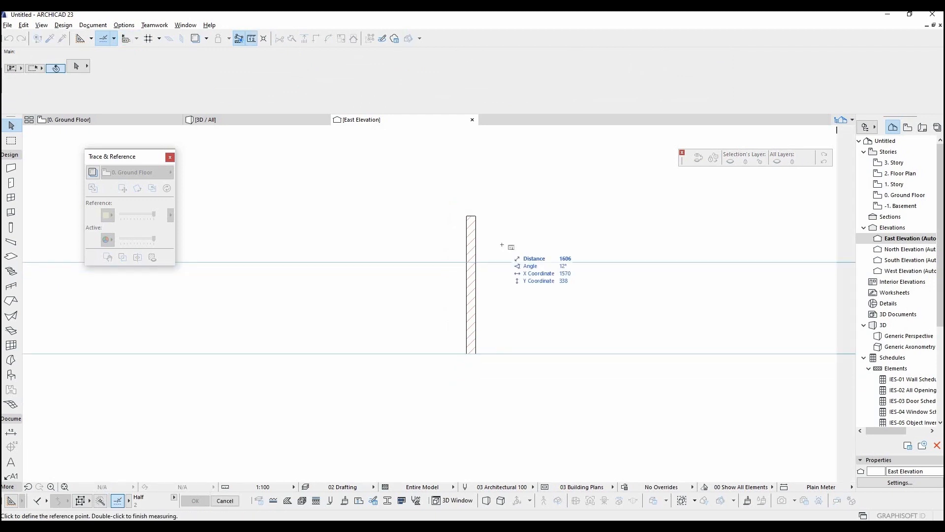
pyautogui.click(476, 216)
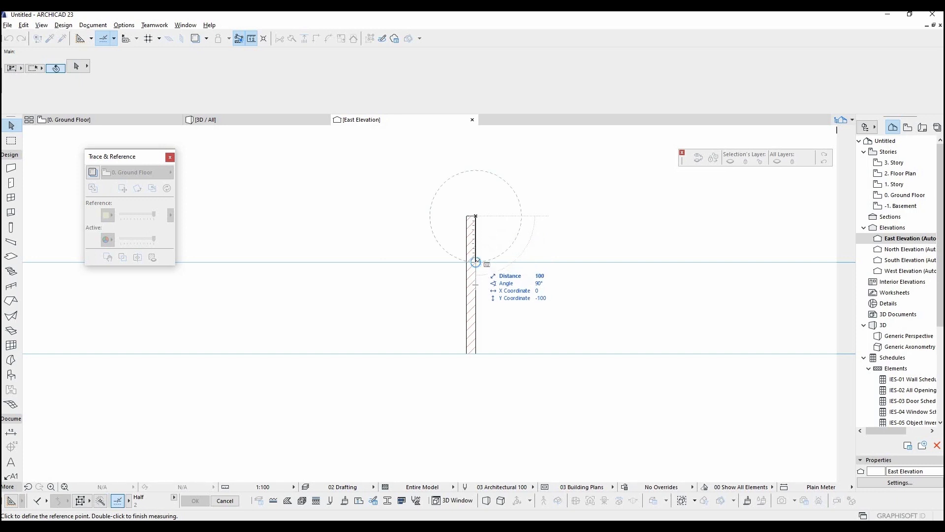
pyautogui.doubleClick(475, 261)
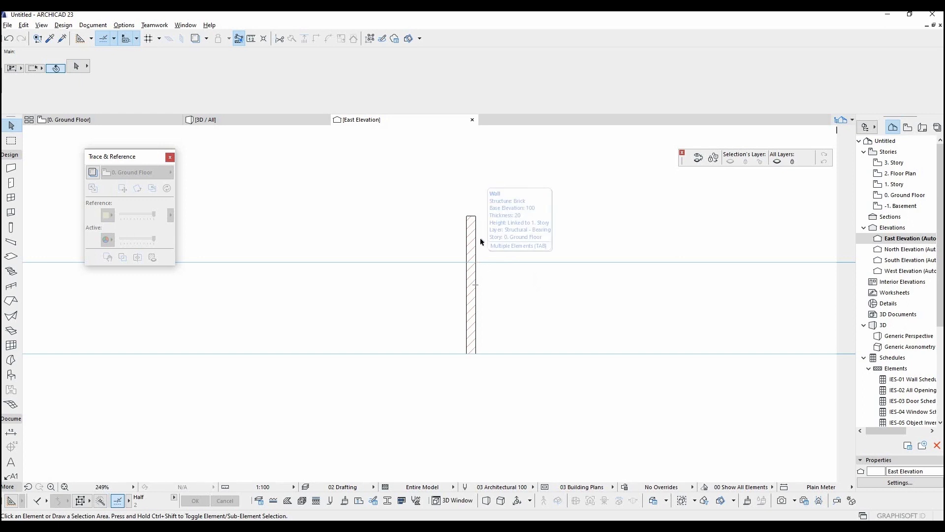
pyautogui.click(476, 216)
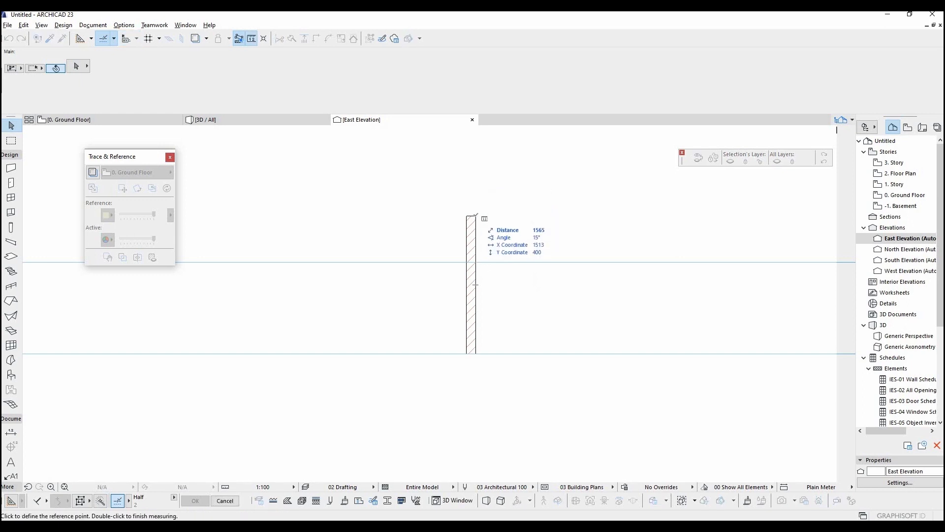
pyautogui.click(476, 353)
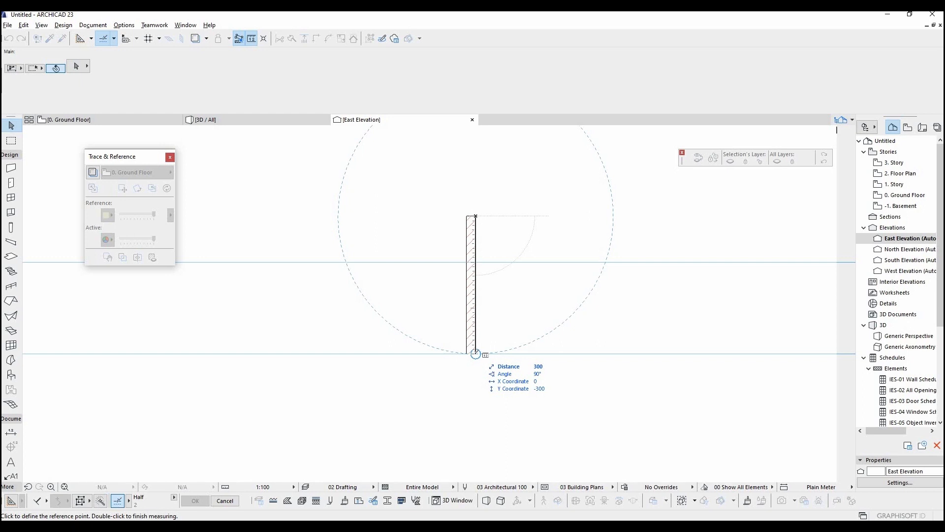
pyautogui.doubleClick(476, 353)
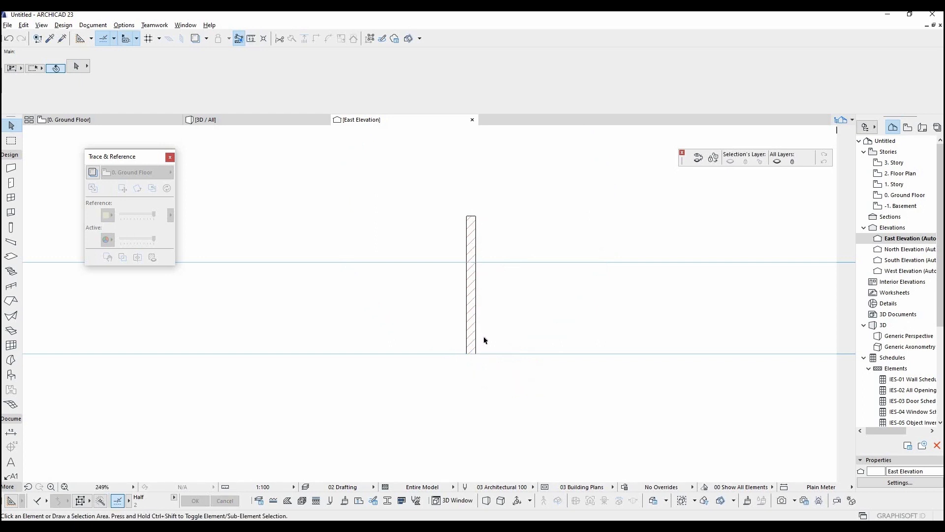
# Step: Set the wall's base height relative to Project Zero to 50 and deselect the wall
pyautogui.scroll(-3, 522, 306)
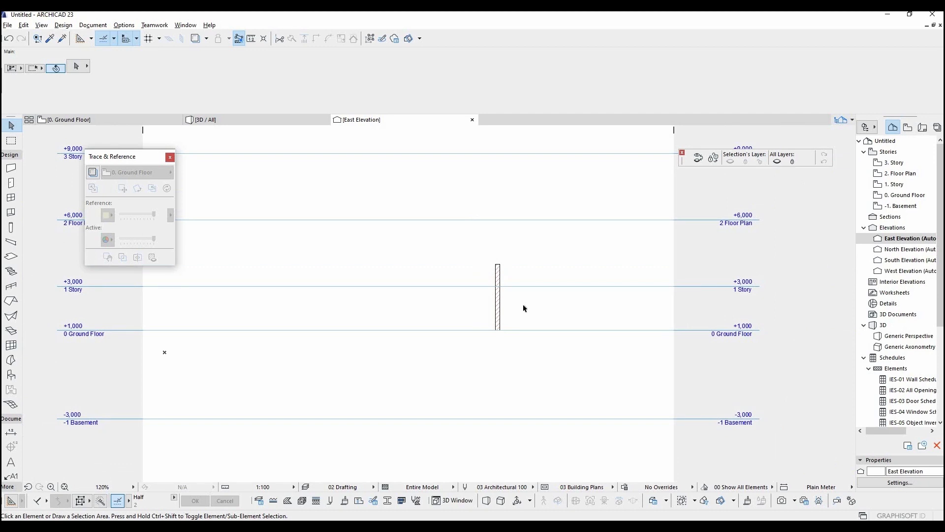
pyautogui.moveTo(573, 308); pyautogui.dragTo(620, 309, button='middle')
pyautogui.scroll(1, 541, 303)
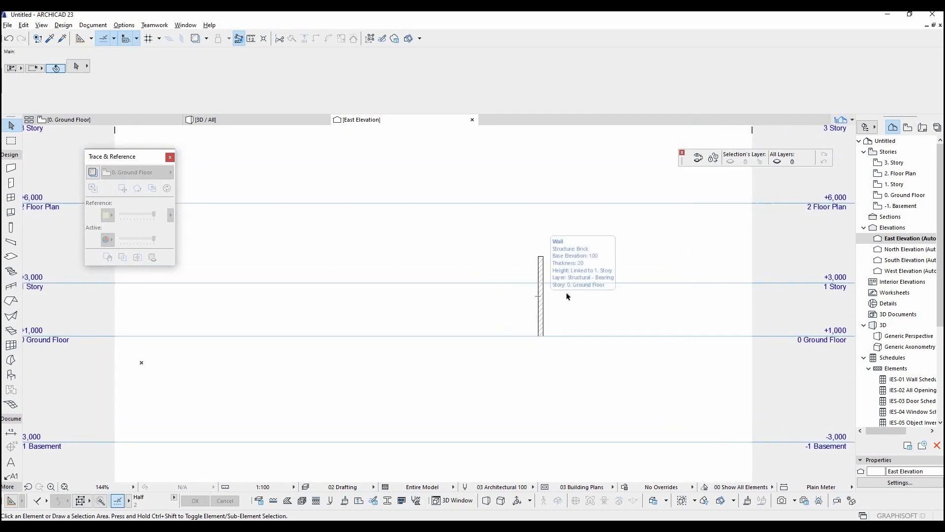
pyautogui.click(541, 302)
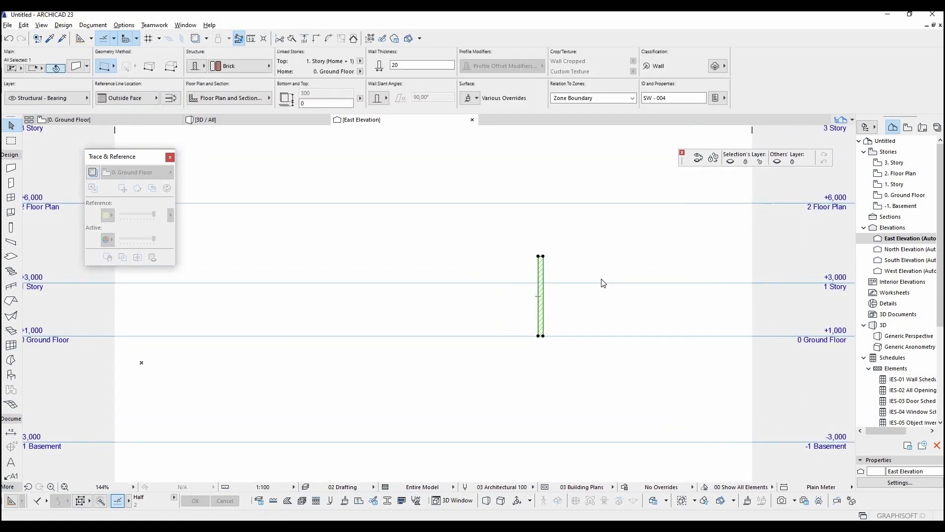
pyautogui.hotkey('ctrl', 't')
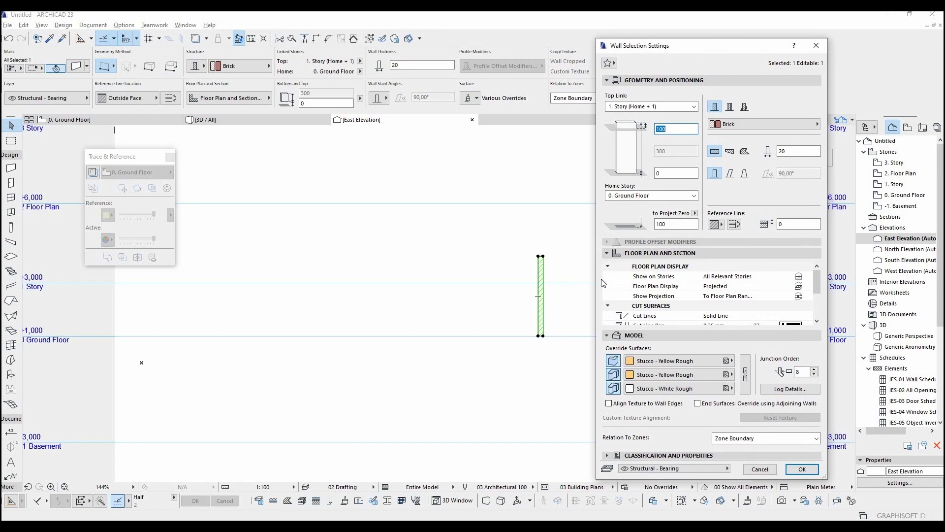
pyautogui.click(677, 223)
pyautogui.hotkey('ctrl', 'a')
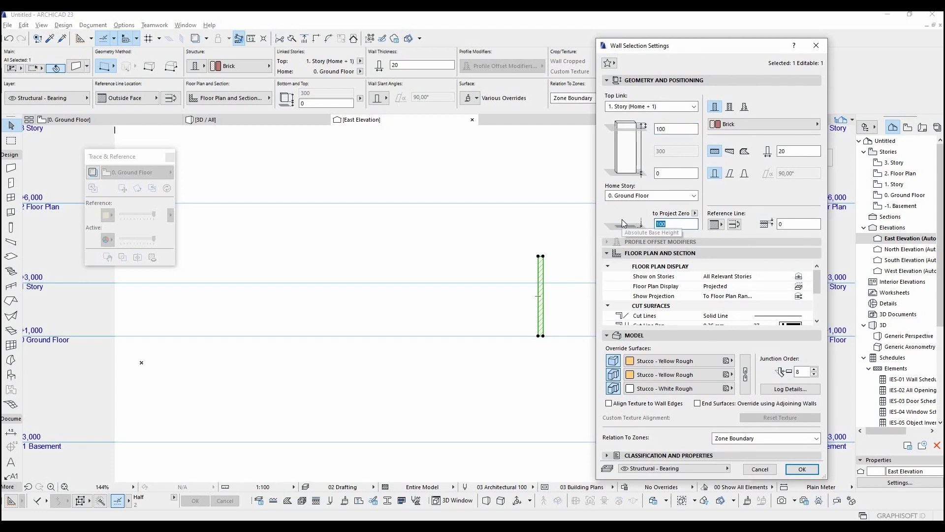
pyautogui.write('50')
pyautogui.moveTo(678, 173); pyautogui.dragTo(634, 169)
pyautogui.hotkey('ctrl', 'a')
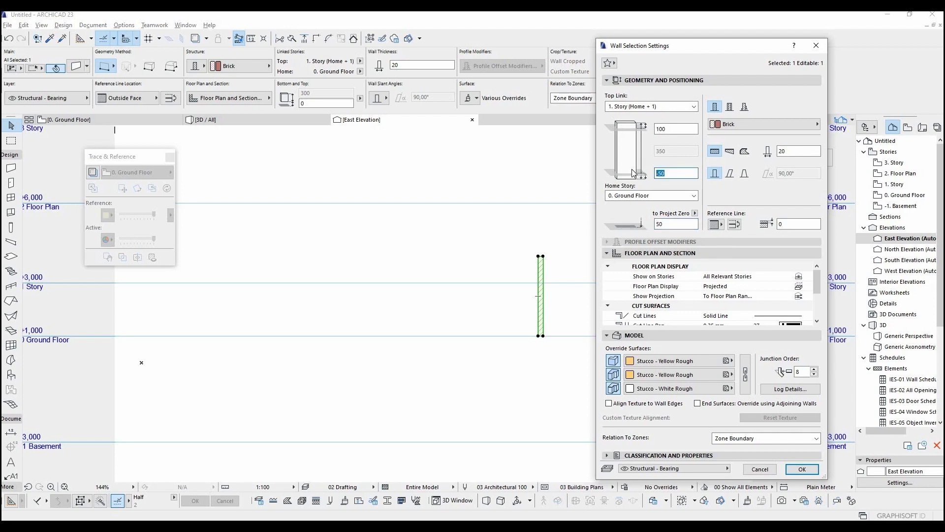
pyautogui.click(794, 470)
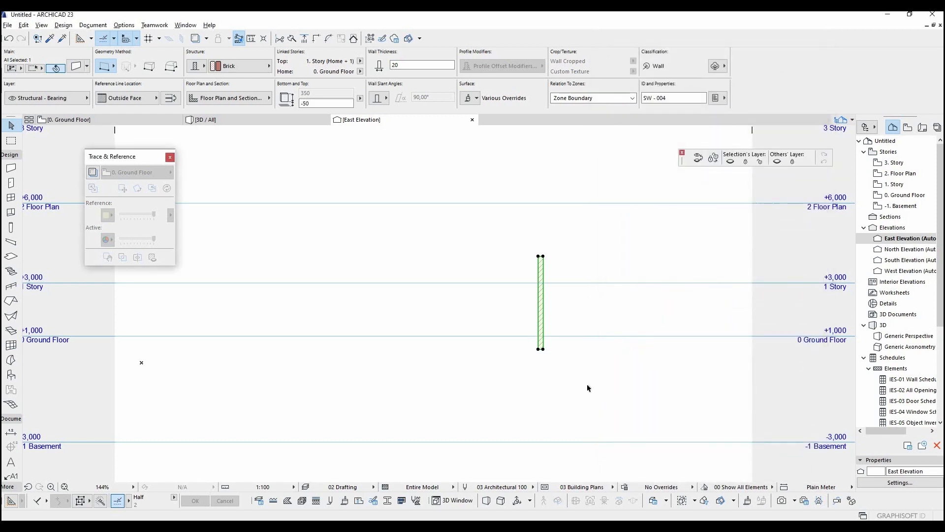
pyautogui.click(654, 367)
# Step: Measure the distance from the Ground Floor line down to the wall's bottom corner
pyautogui.moveTo(661, 344); pyautogui.dragTo(622, 308, button='middle')
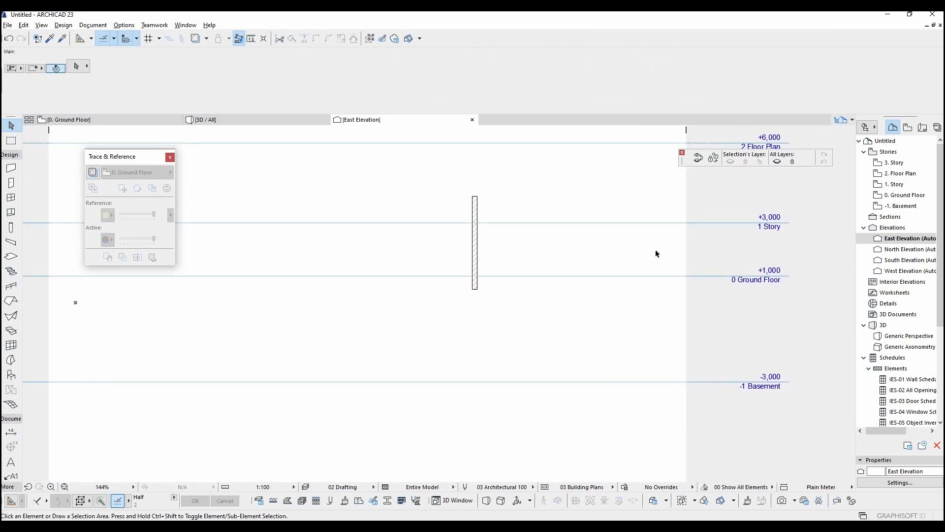
pyautogui.scroll(3, 656, 267)
pyautogui.press('m')
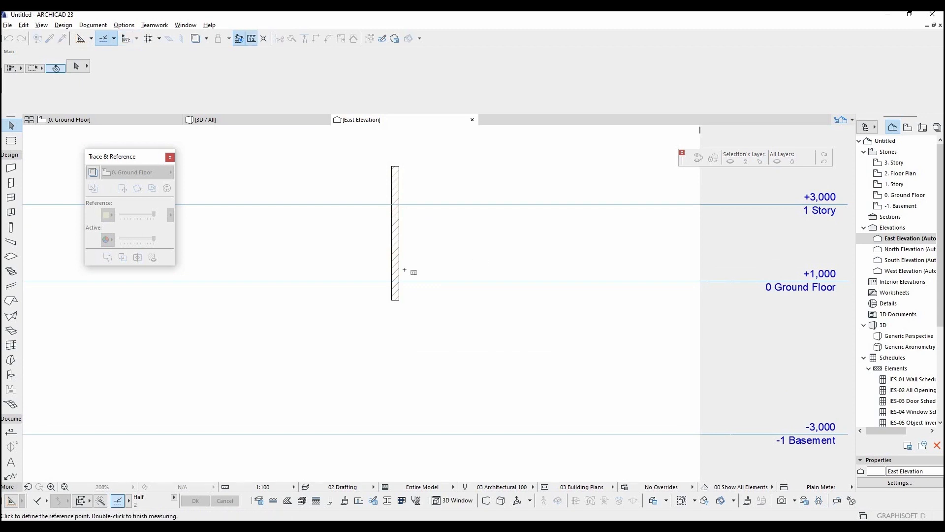
pyautogui.click(399, 281)
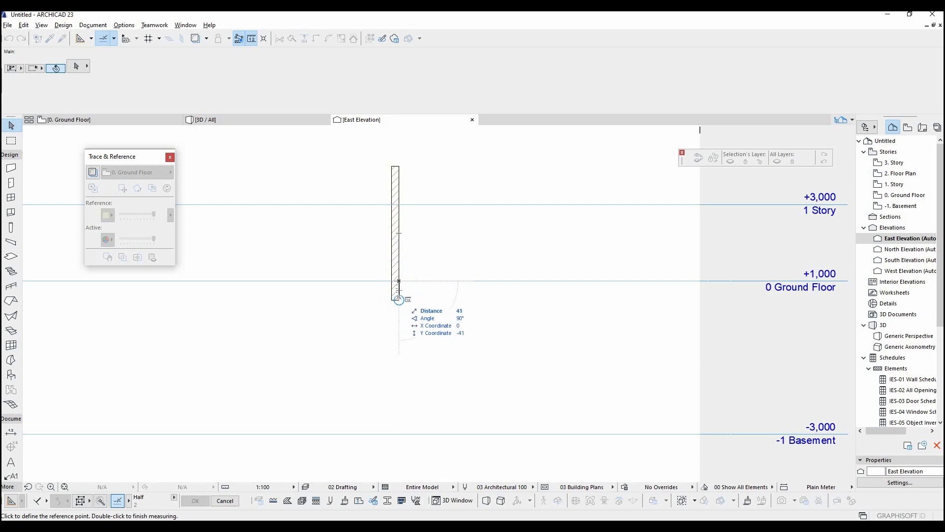
pyautogui.press('Escape')
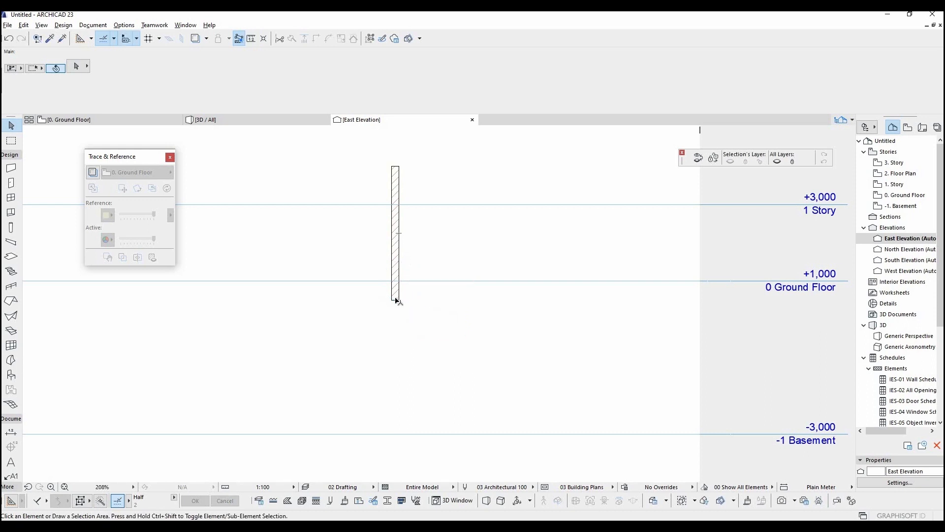